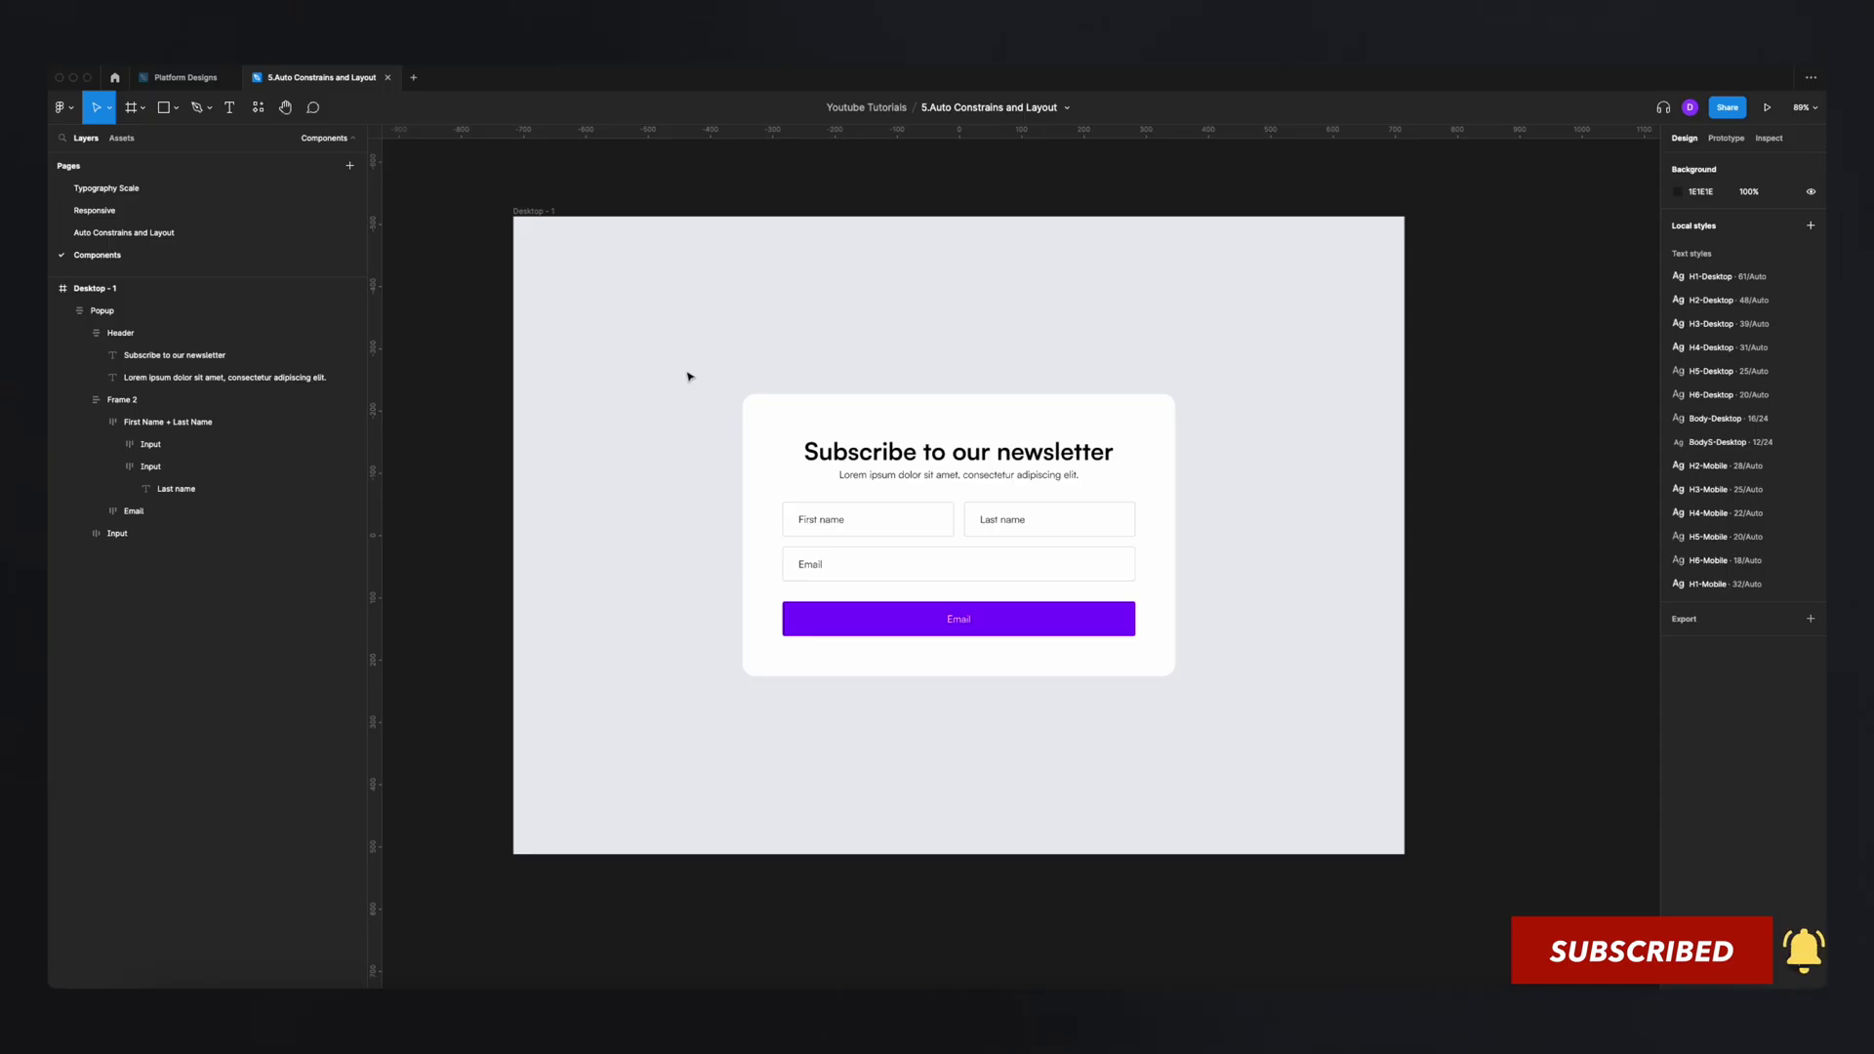
# Select the newsletter signup Popup frame on the Components page.
pyautogui.click(1073, 441)
pyautogui.scroll(4, 1069, 438)
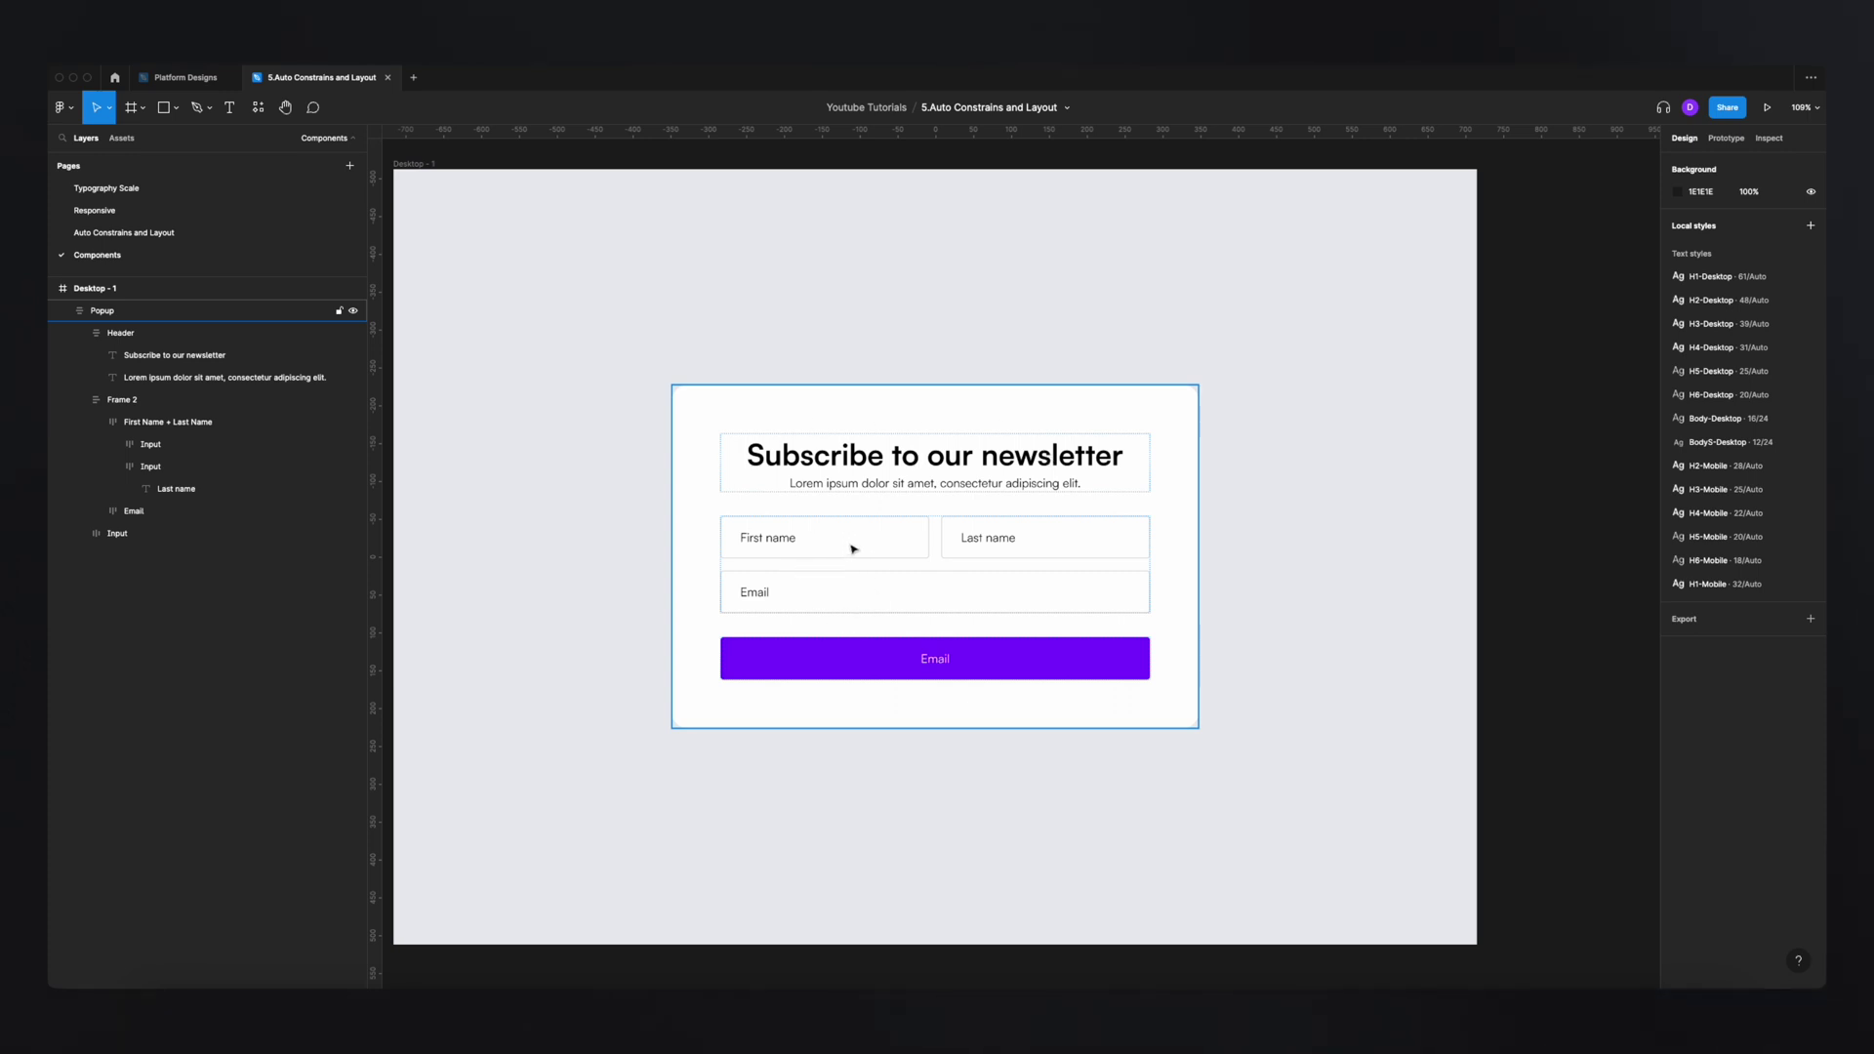
pyautogui.click(905, 547)
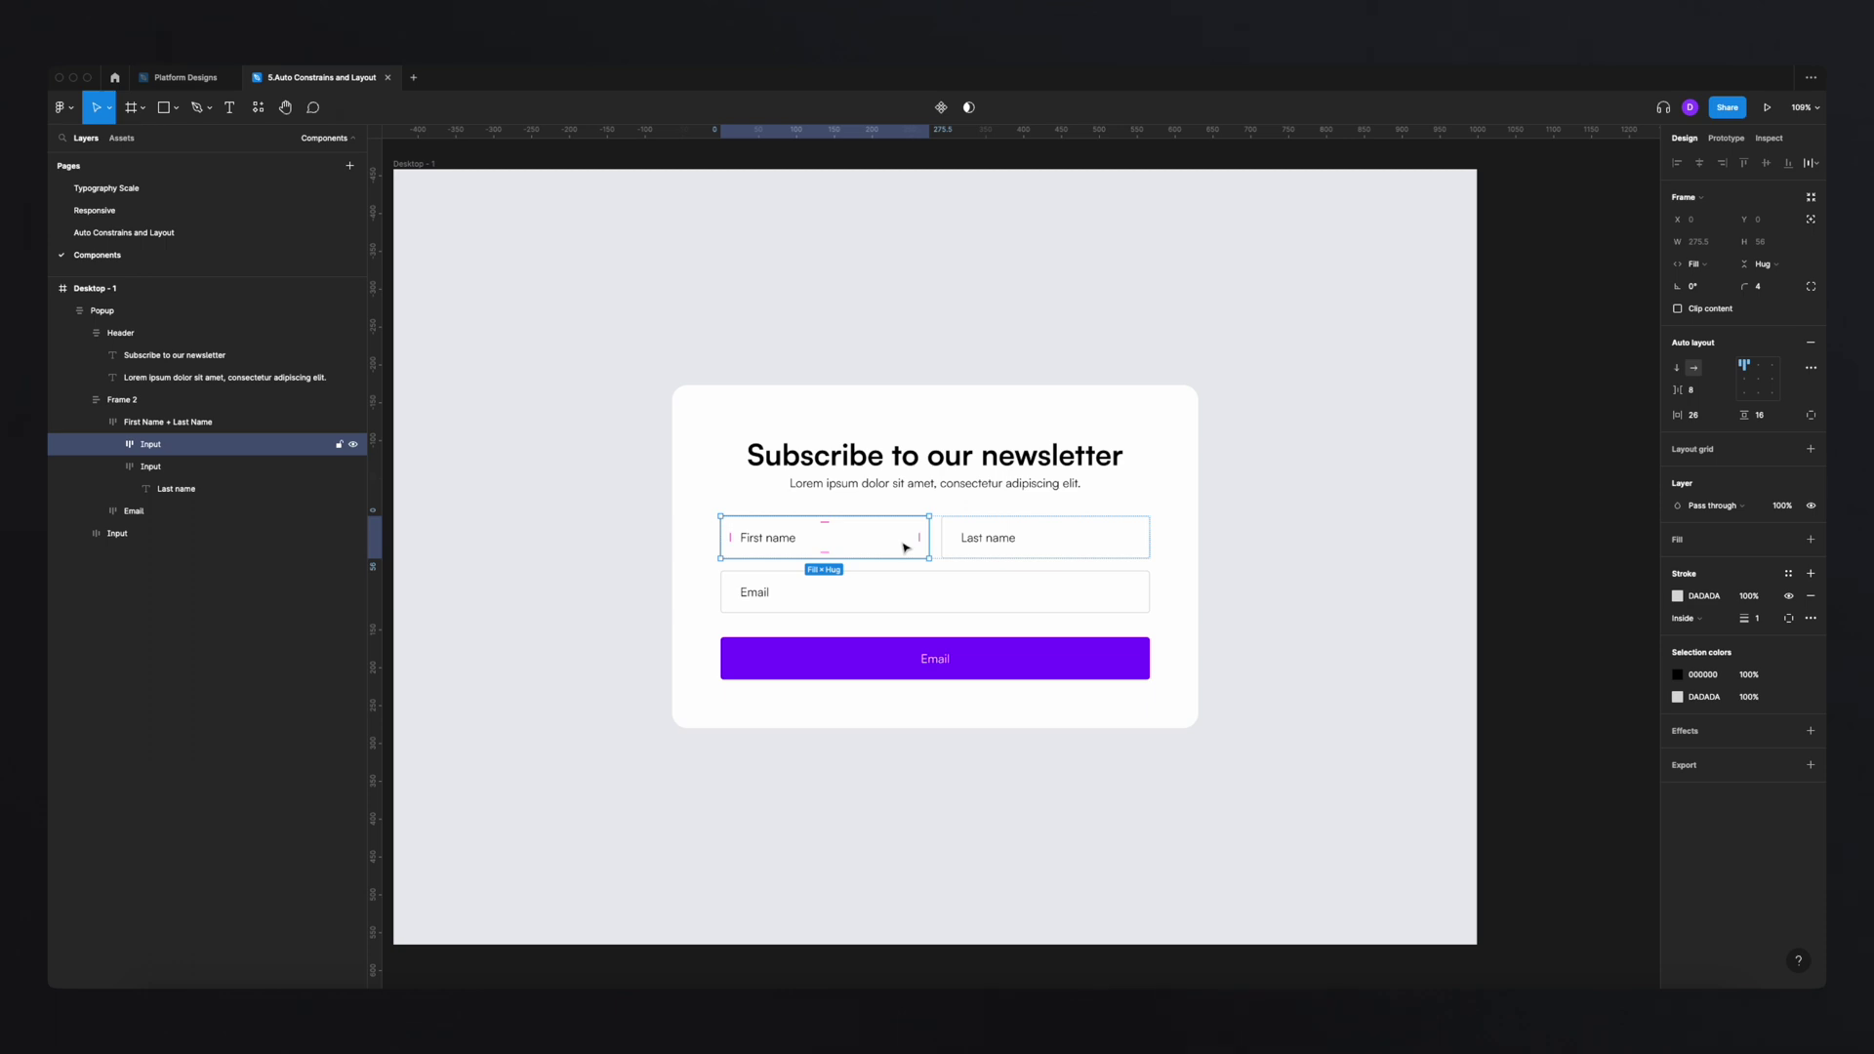
pyautogui.click(909, 650)
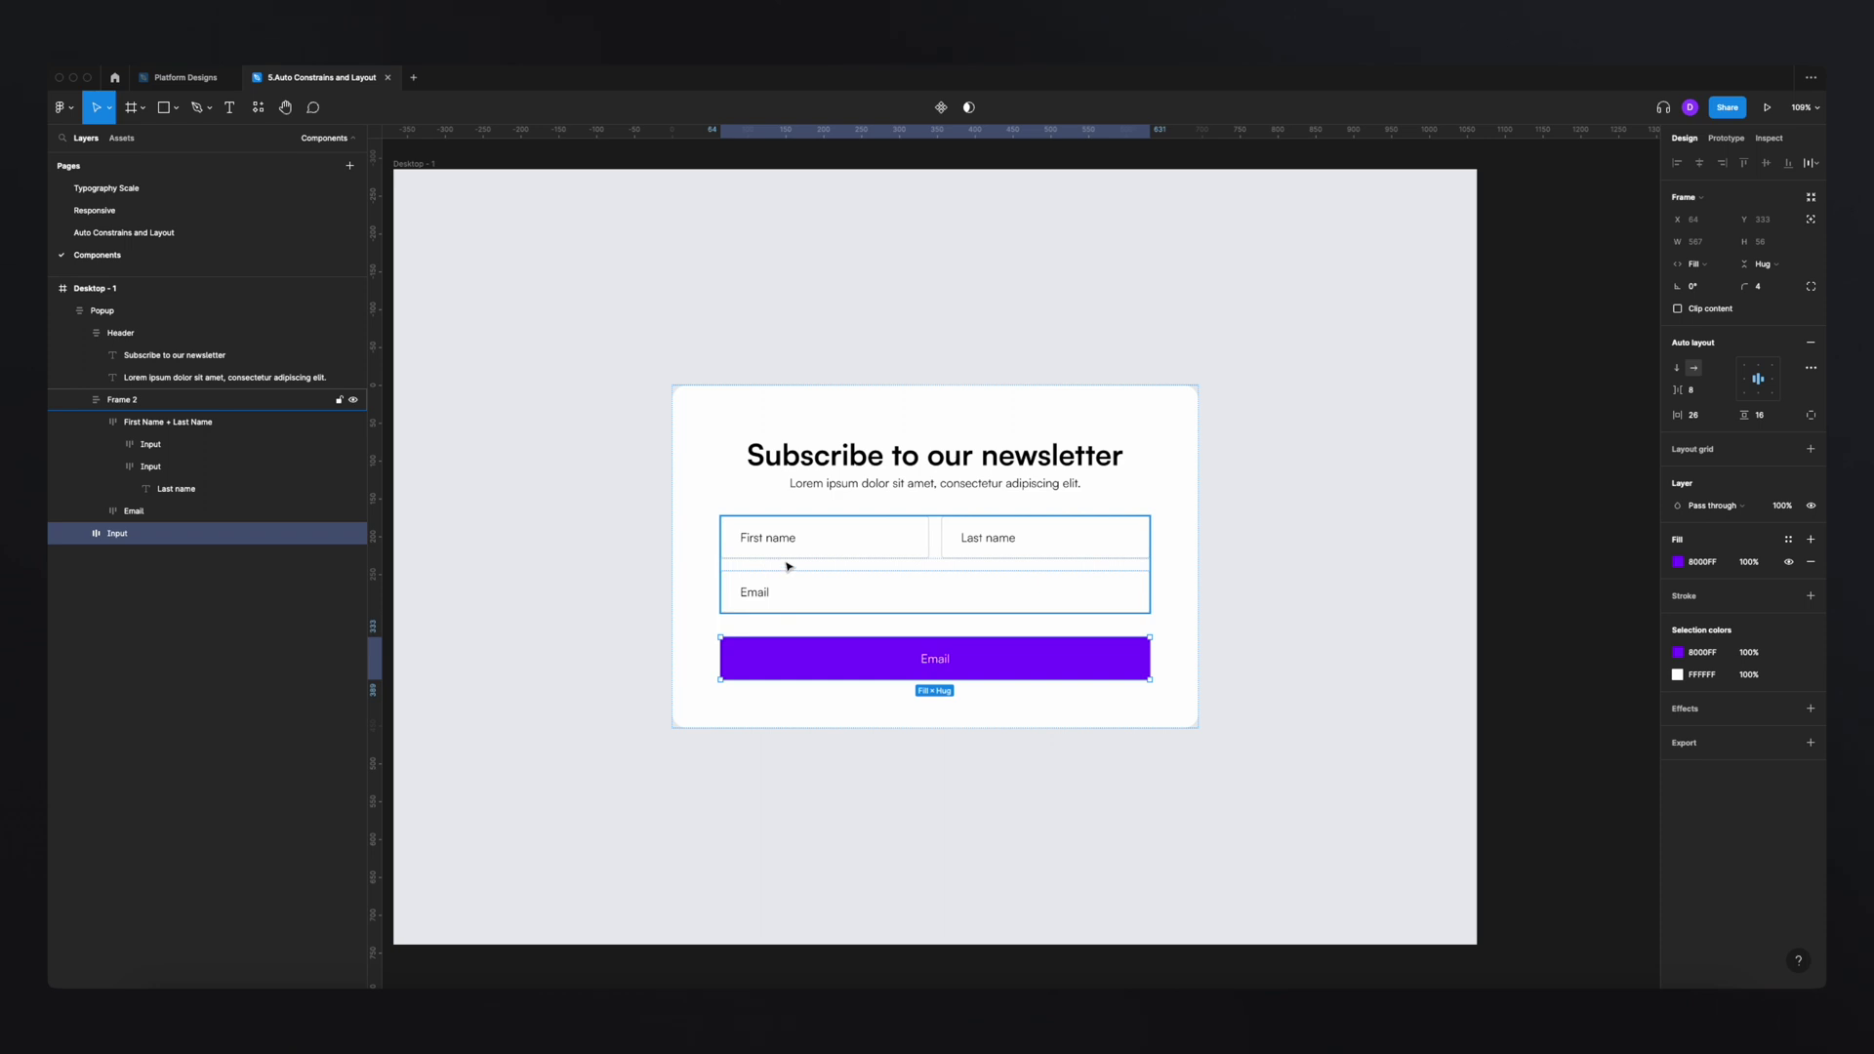
pyautogui.click(816, 553)
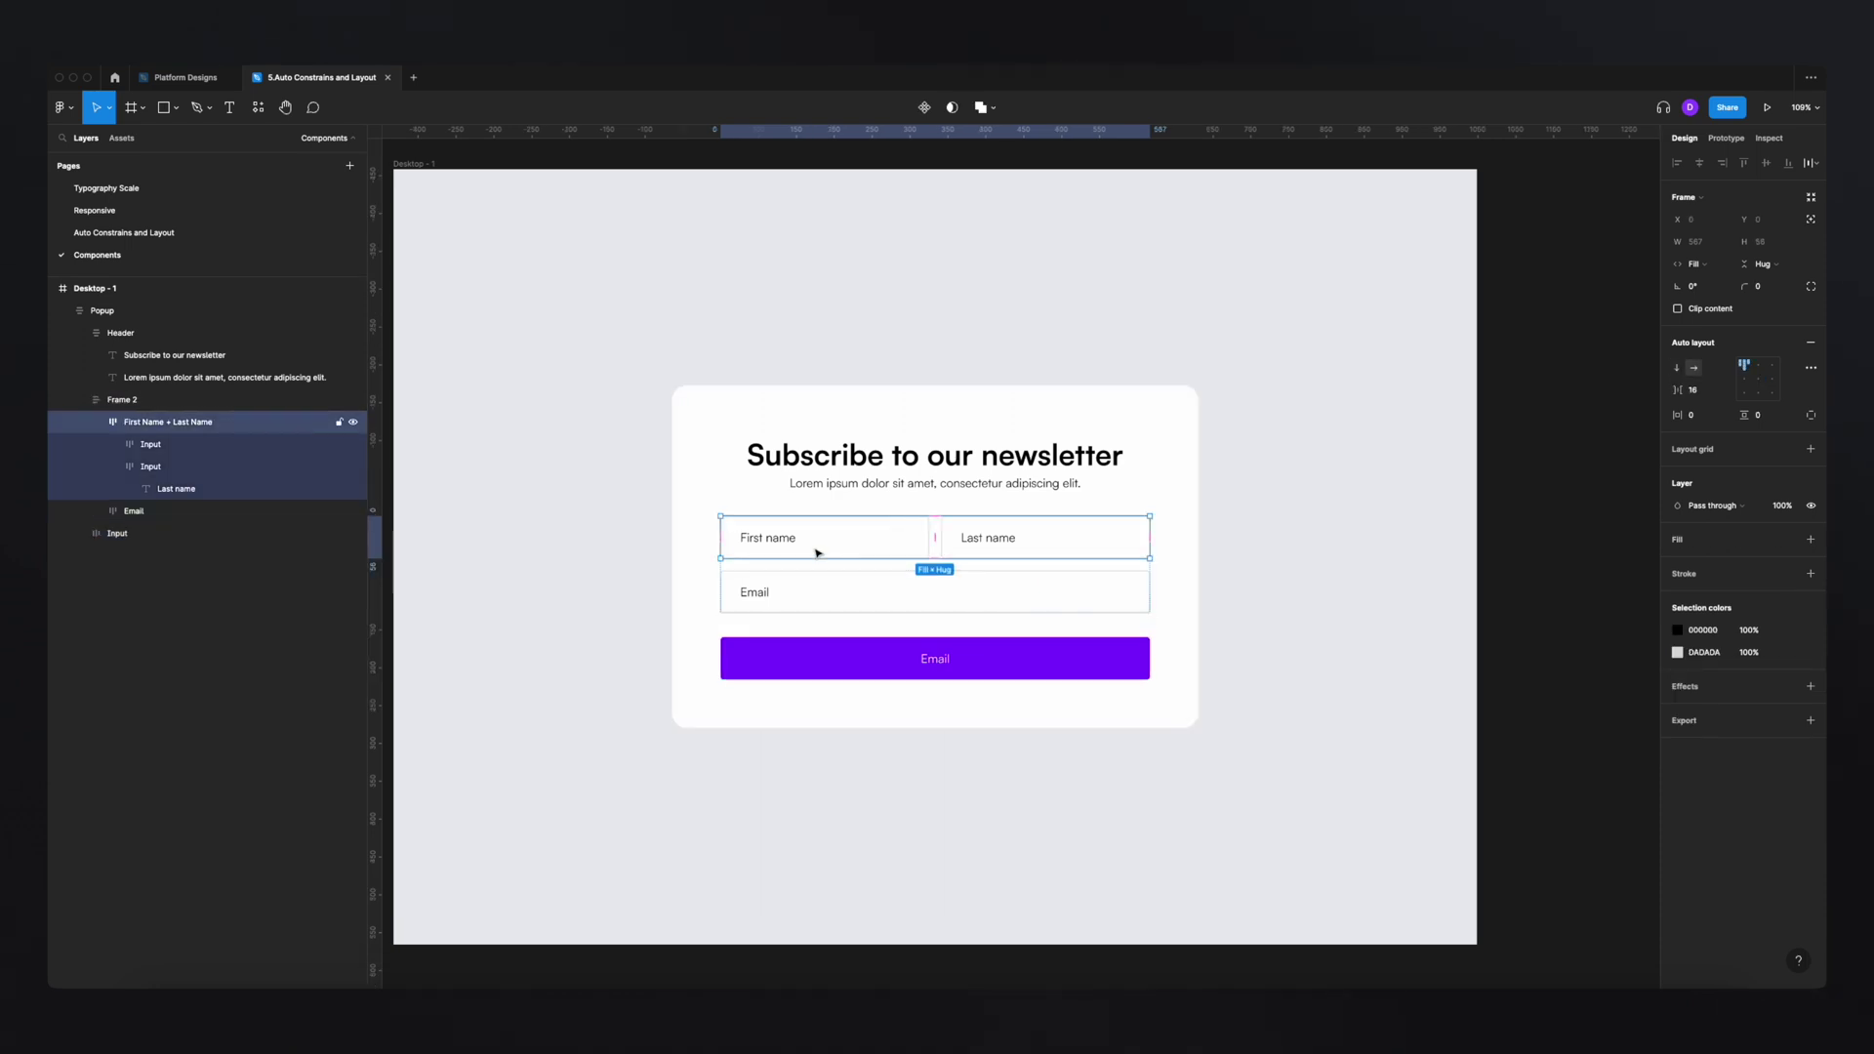
pyautogui.click(834, 547)
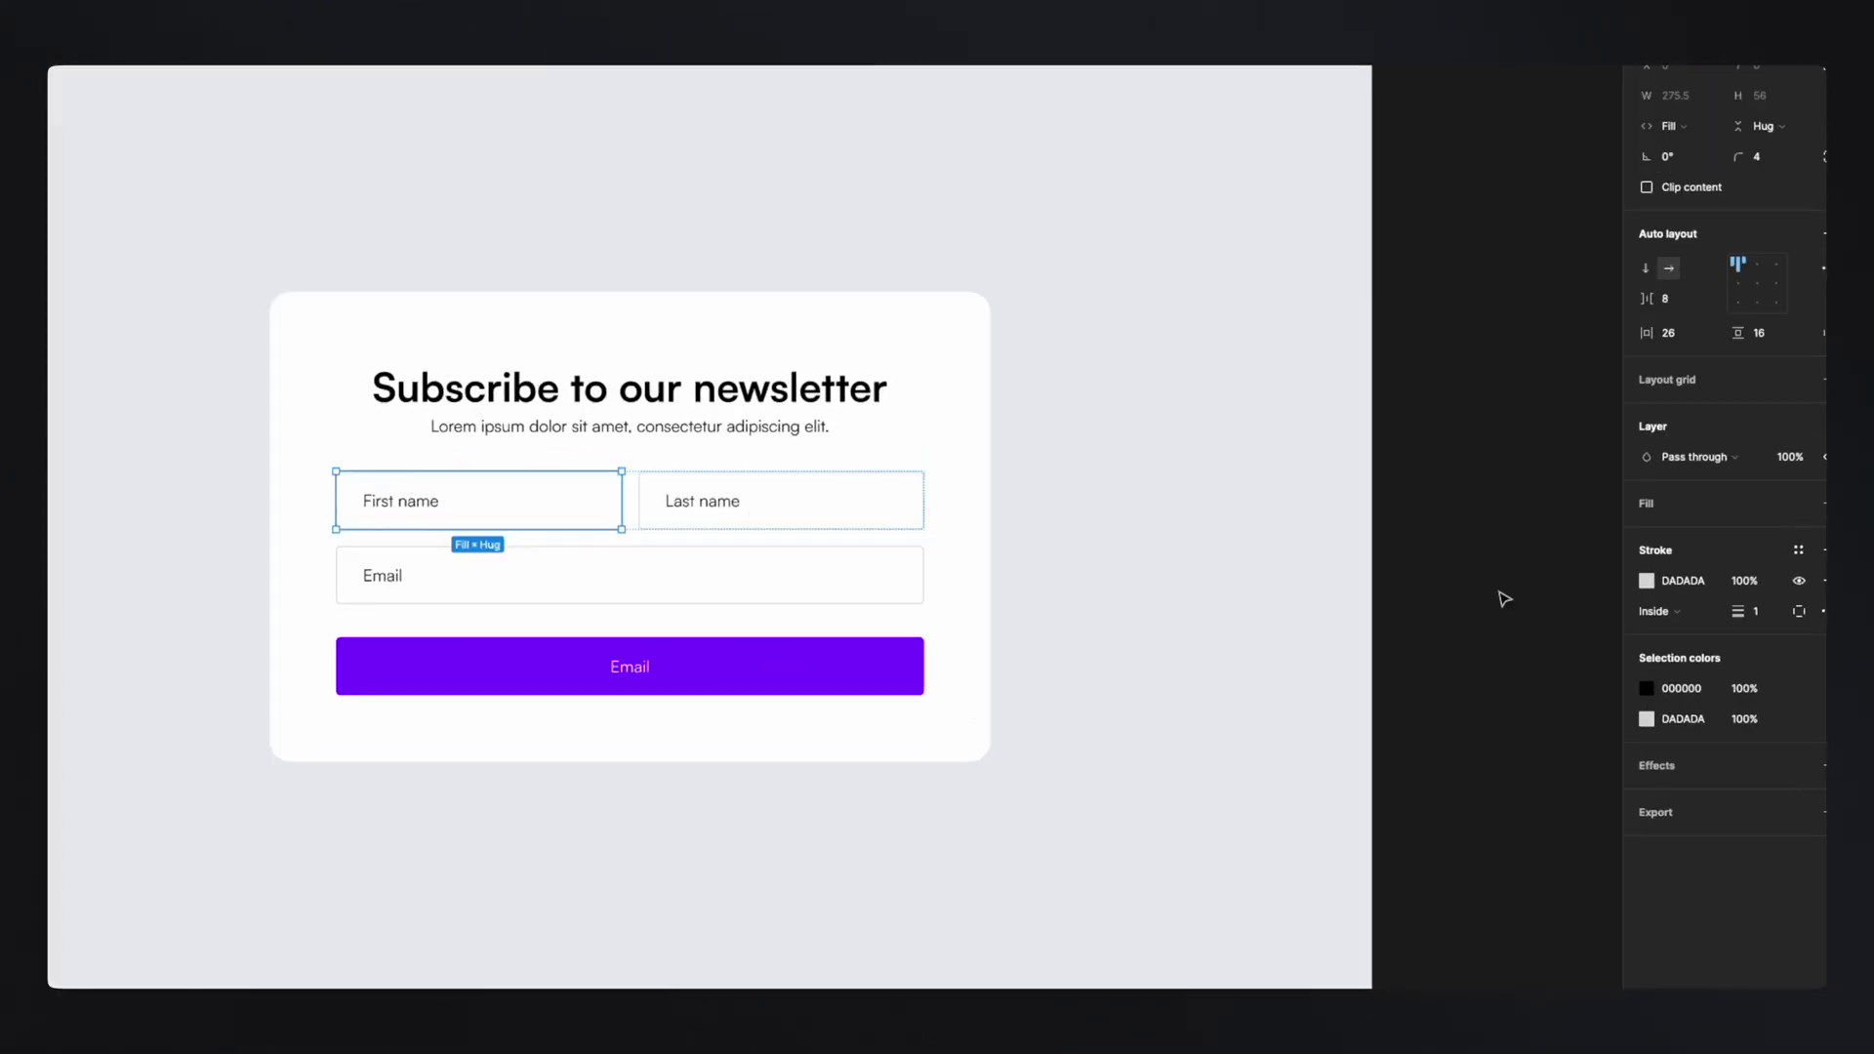
pyautogui.click(1677, 595)
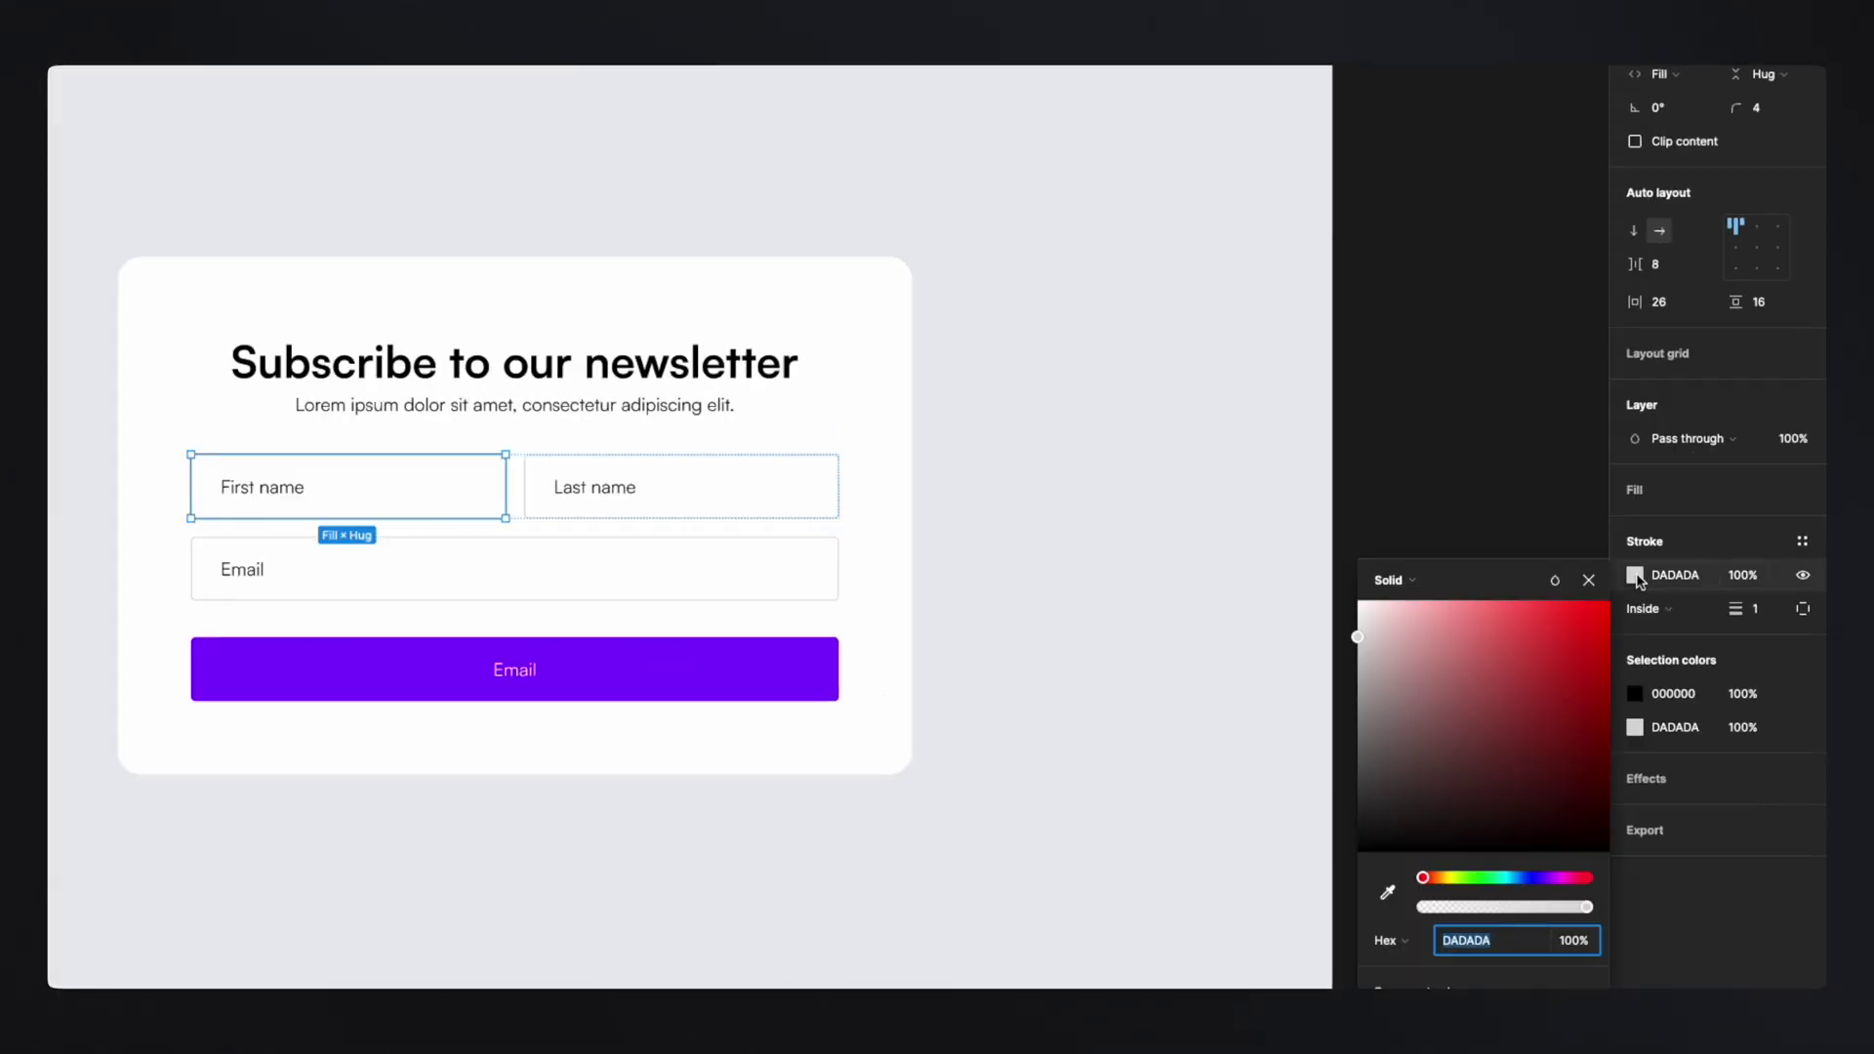
pyautogui.click(1392, 900)
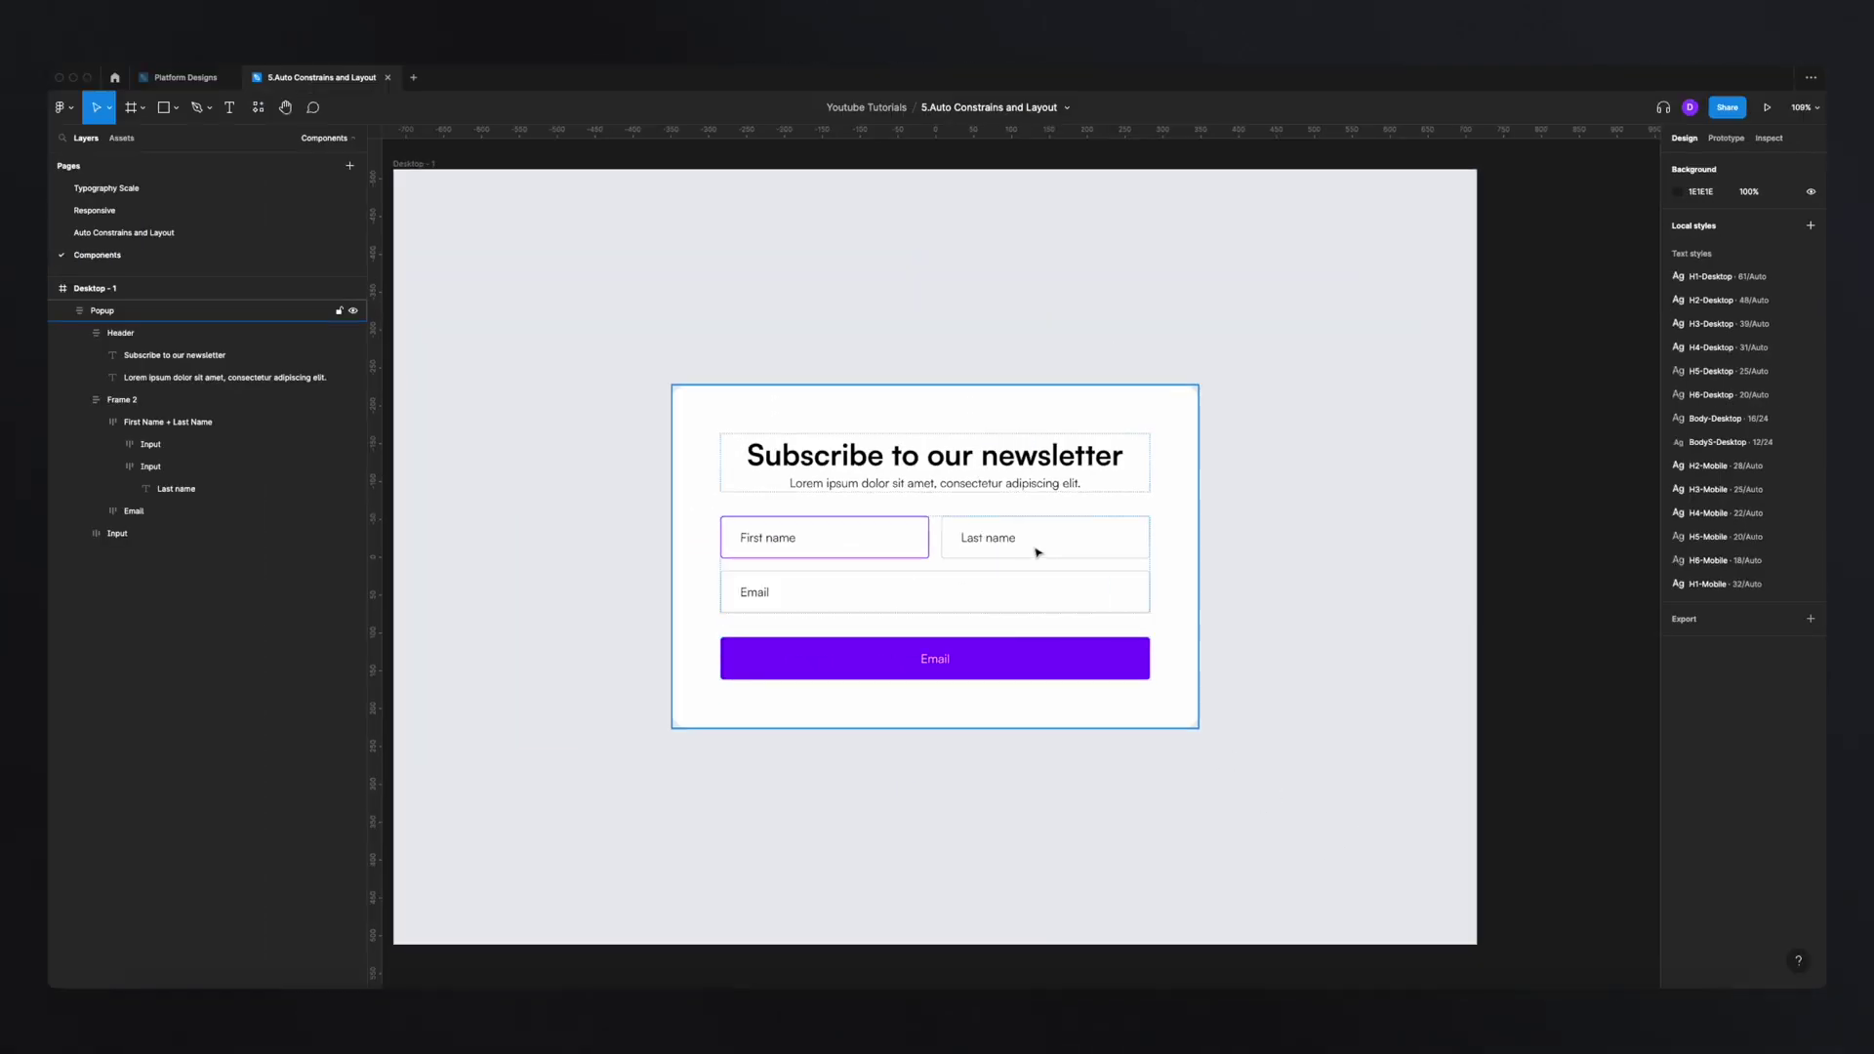
pyautogui.click(1034, 547)
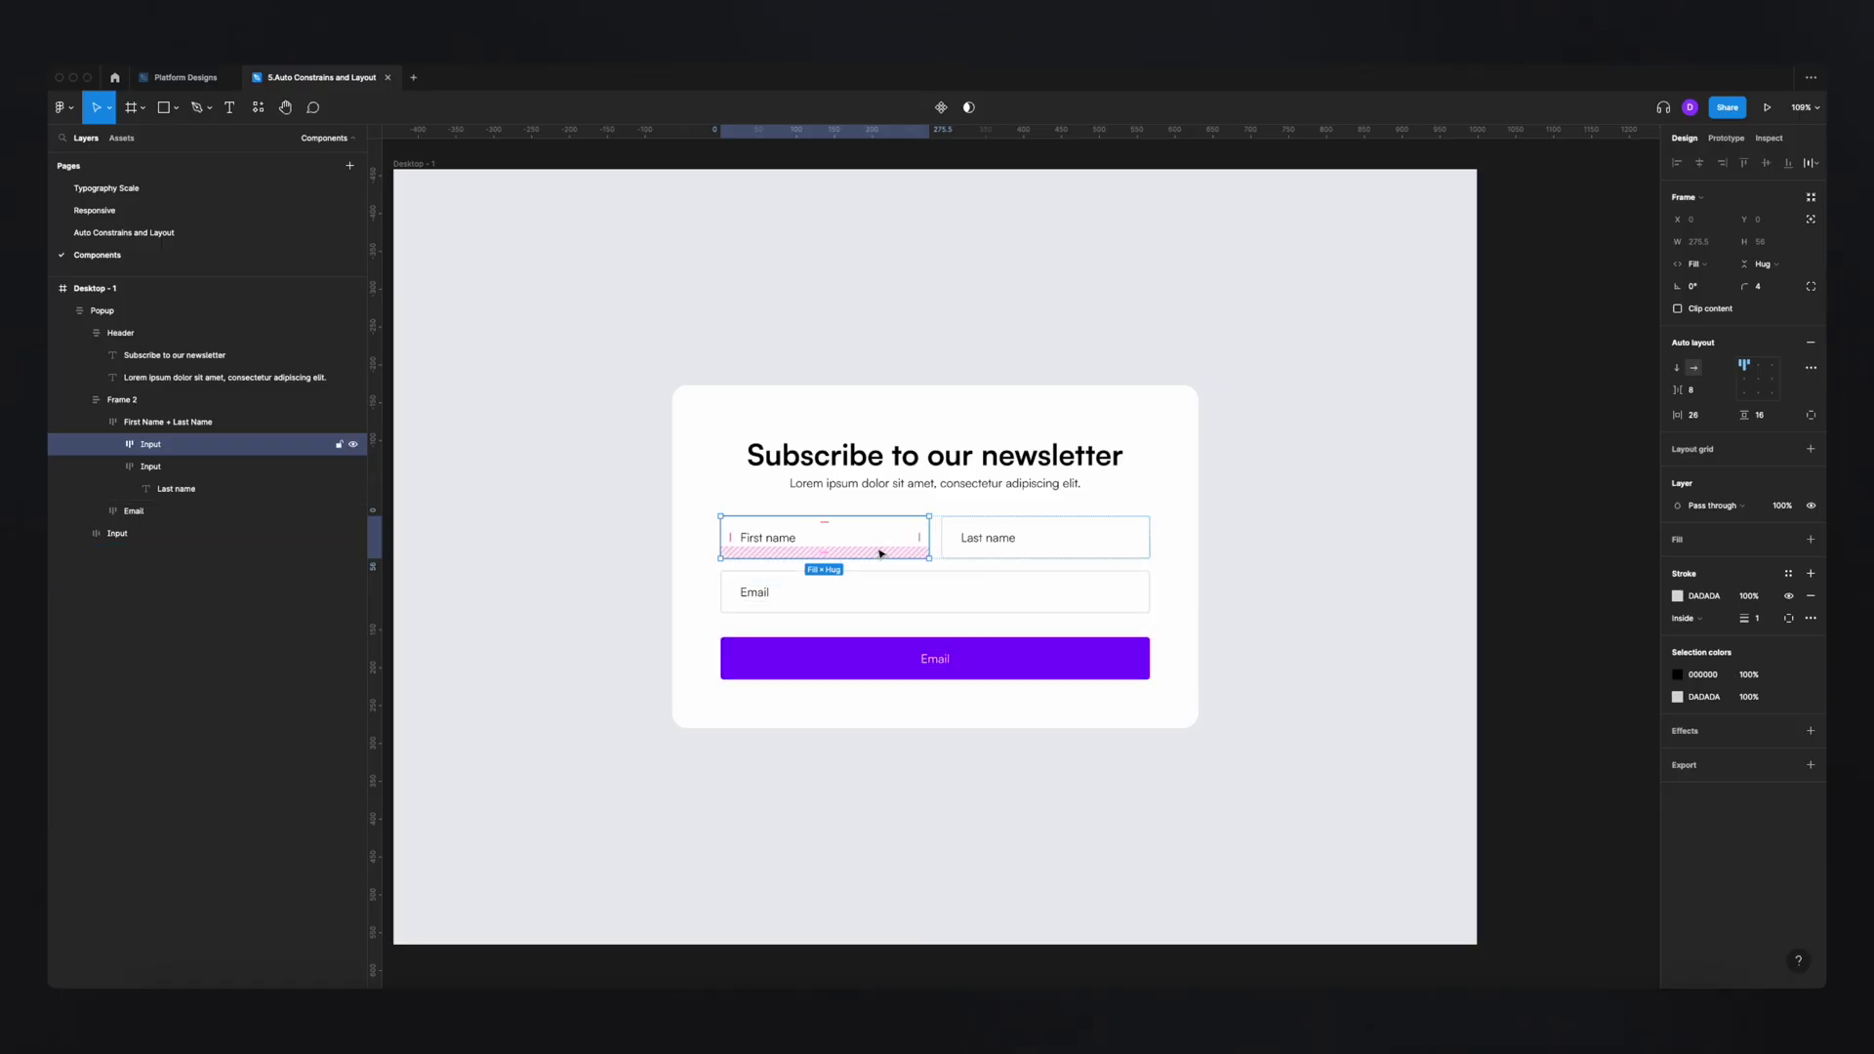
# Make the First name field a component with Cmd+Option+K, leaving Last name unchanged.
pyautogui.press('super+alt+k')
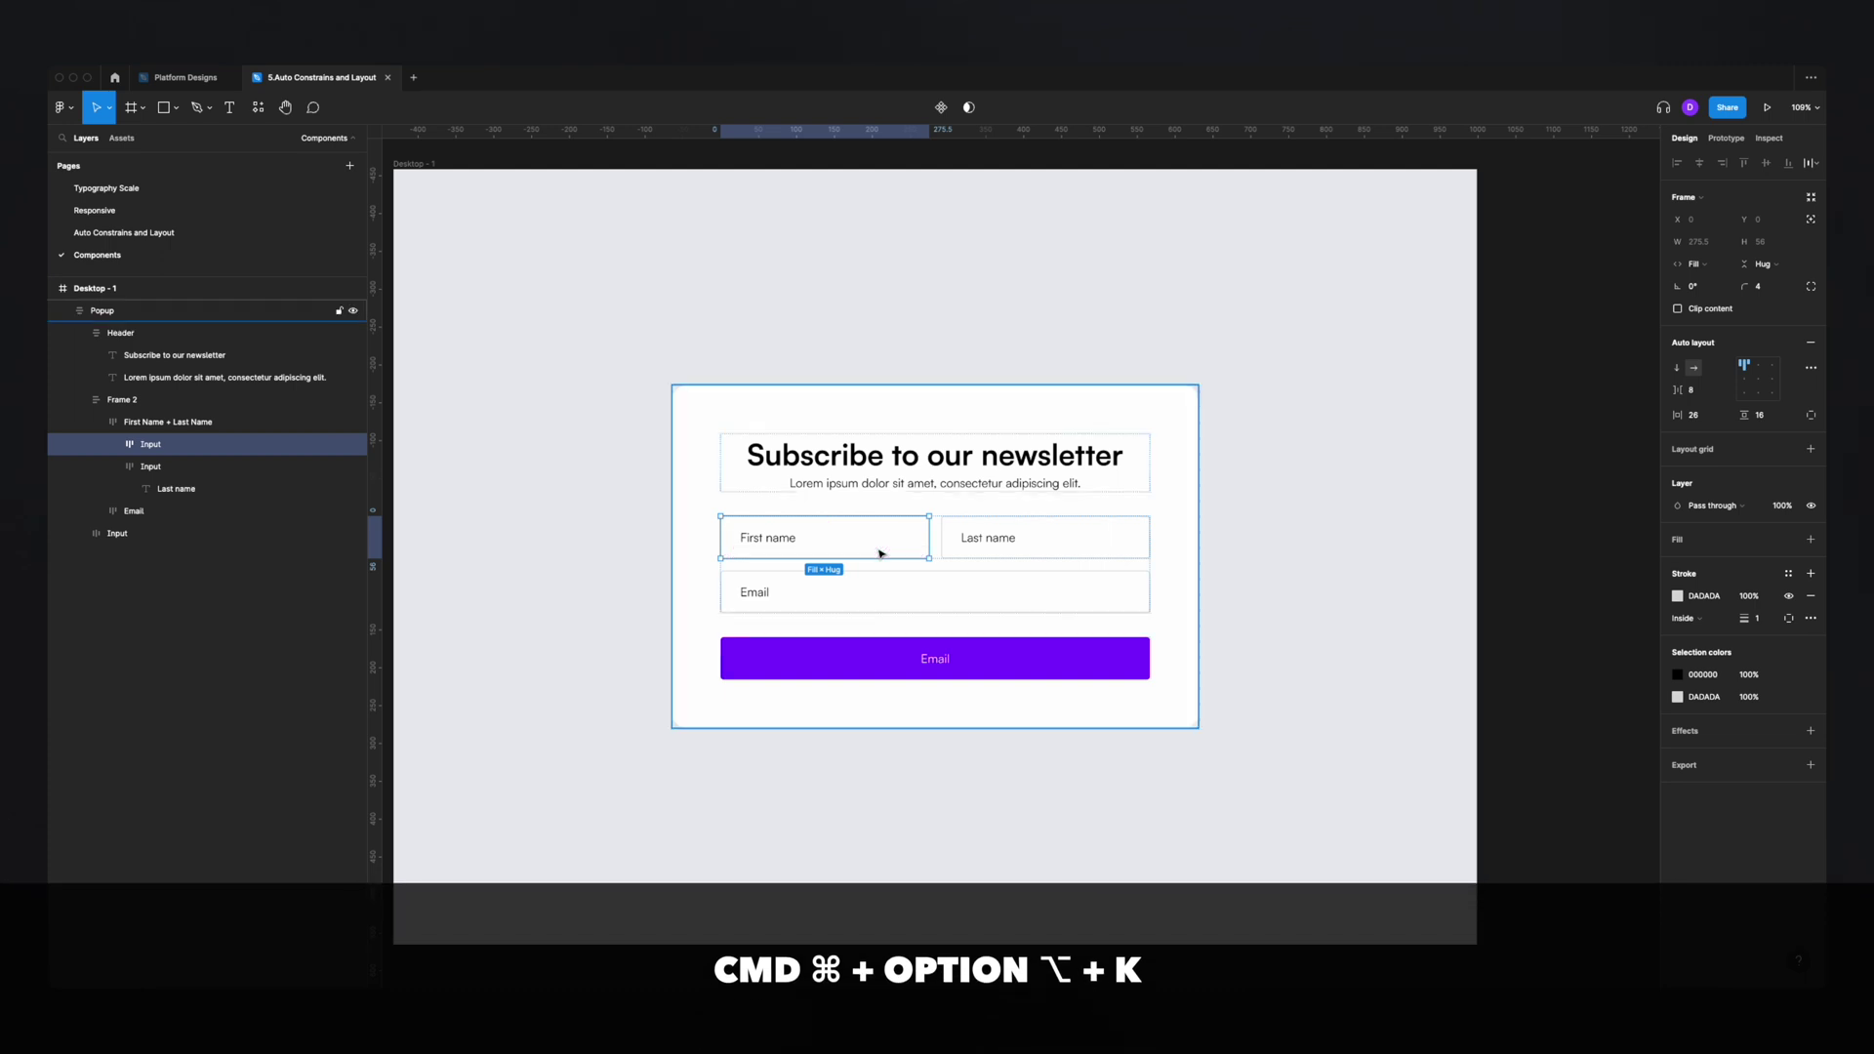
pyautogui.click(1043, 543)
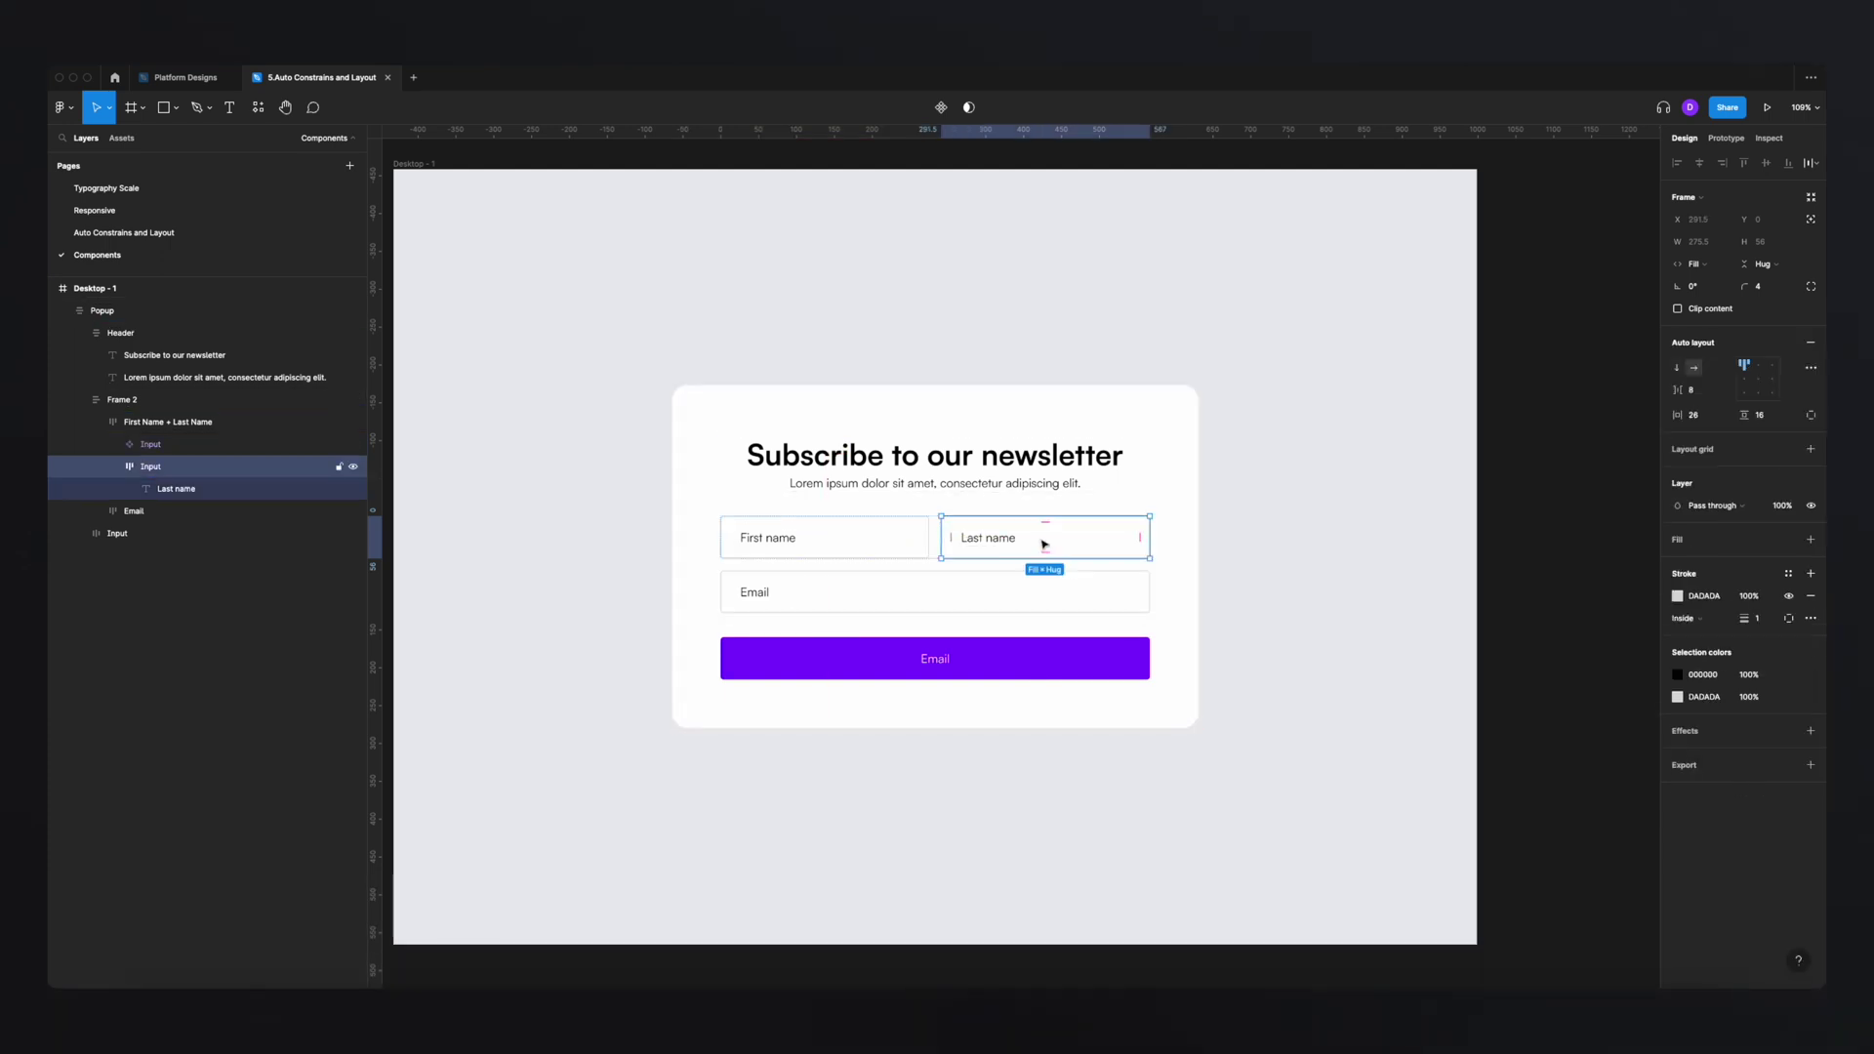
pyautogui.rightClick(1044, 537)
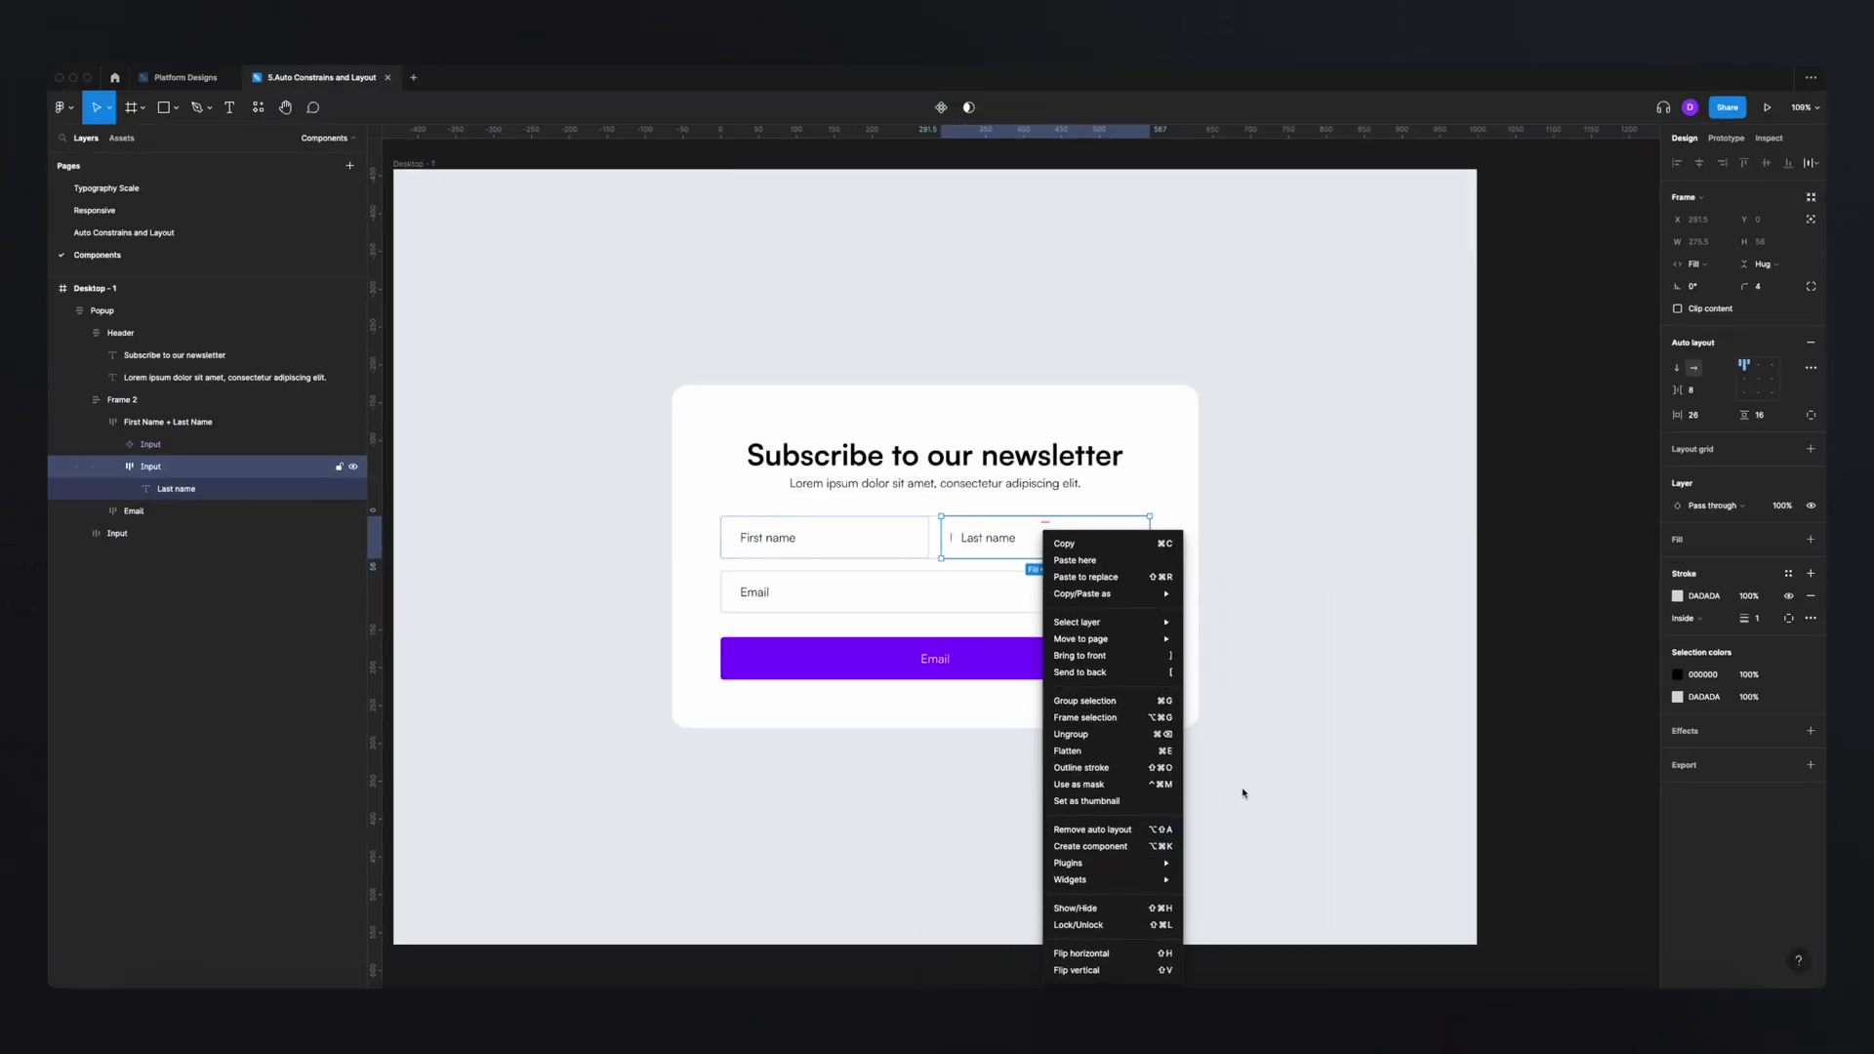
pyautogui.press('Escape')
pyautogui.click(835, 533)
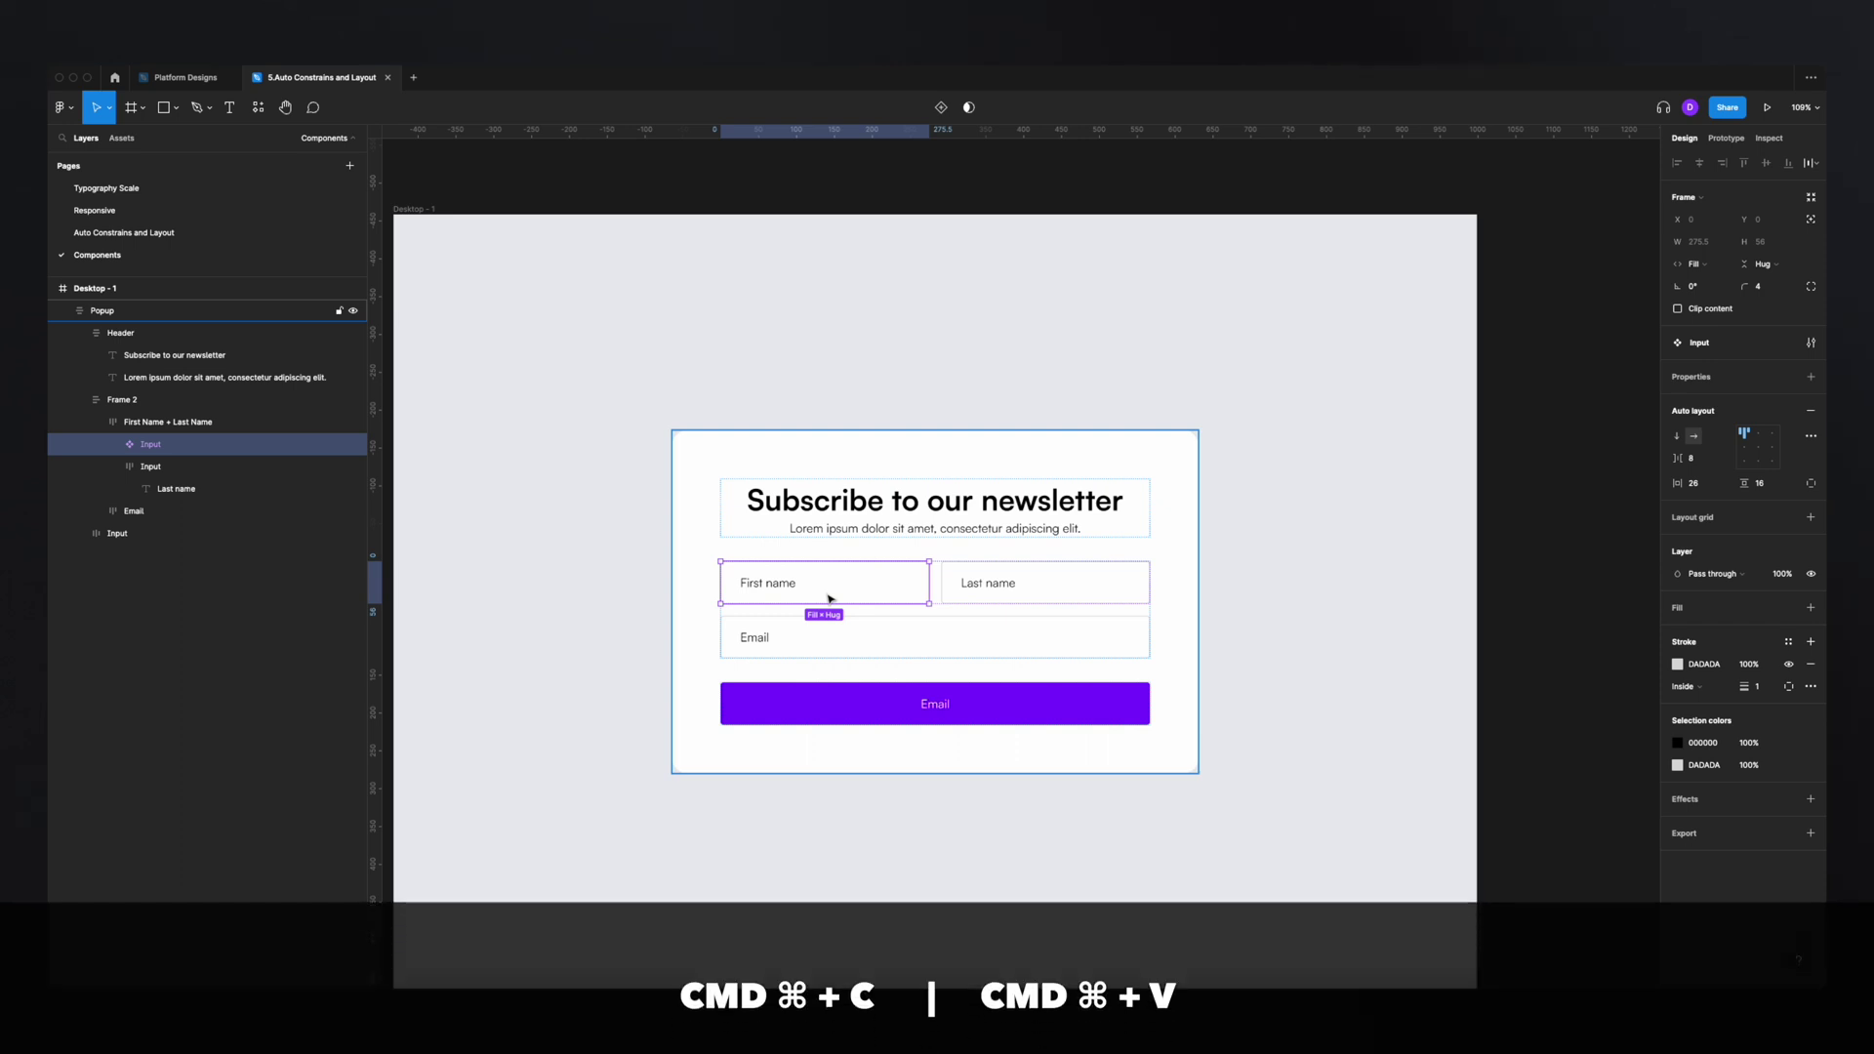
# Paste an instance of the Input component and relabel it 'Last name'.
pyautogui.press('super+c')
pyautogui.press('super+v')
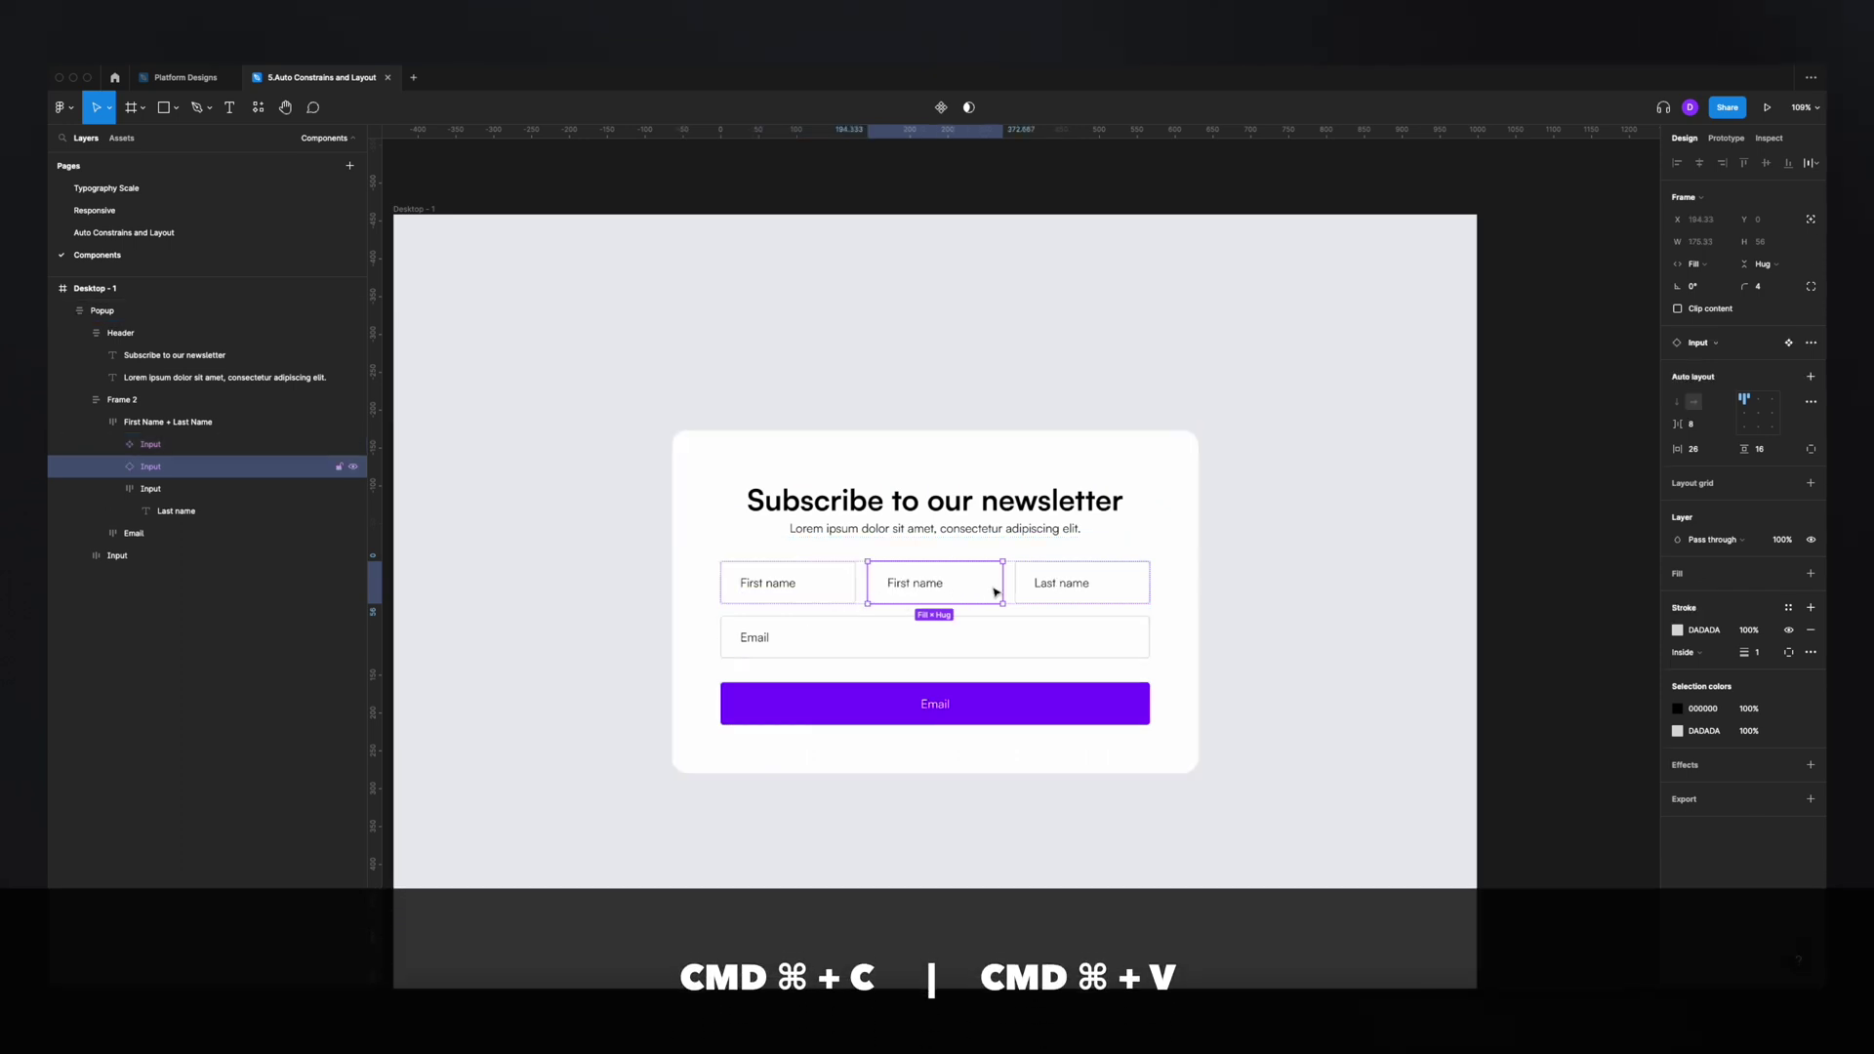
pyautogui.doubleClick(1041, 585)
pyautogui.doubleClick(1041, 585)
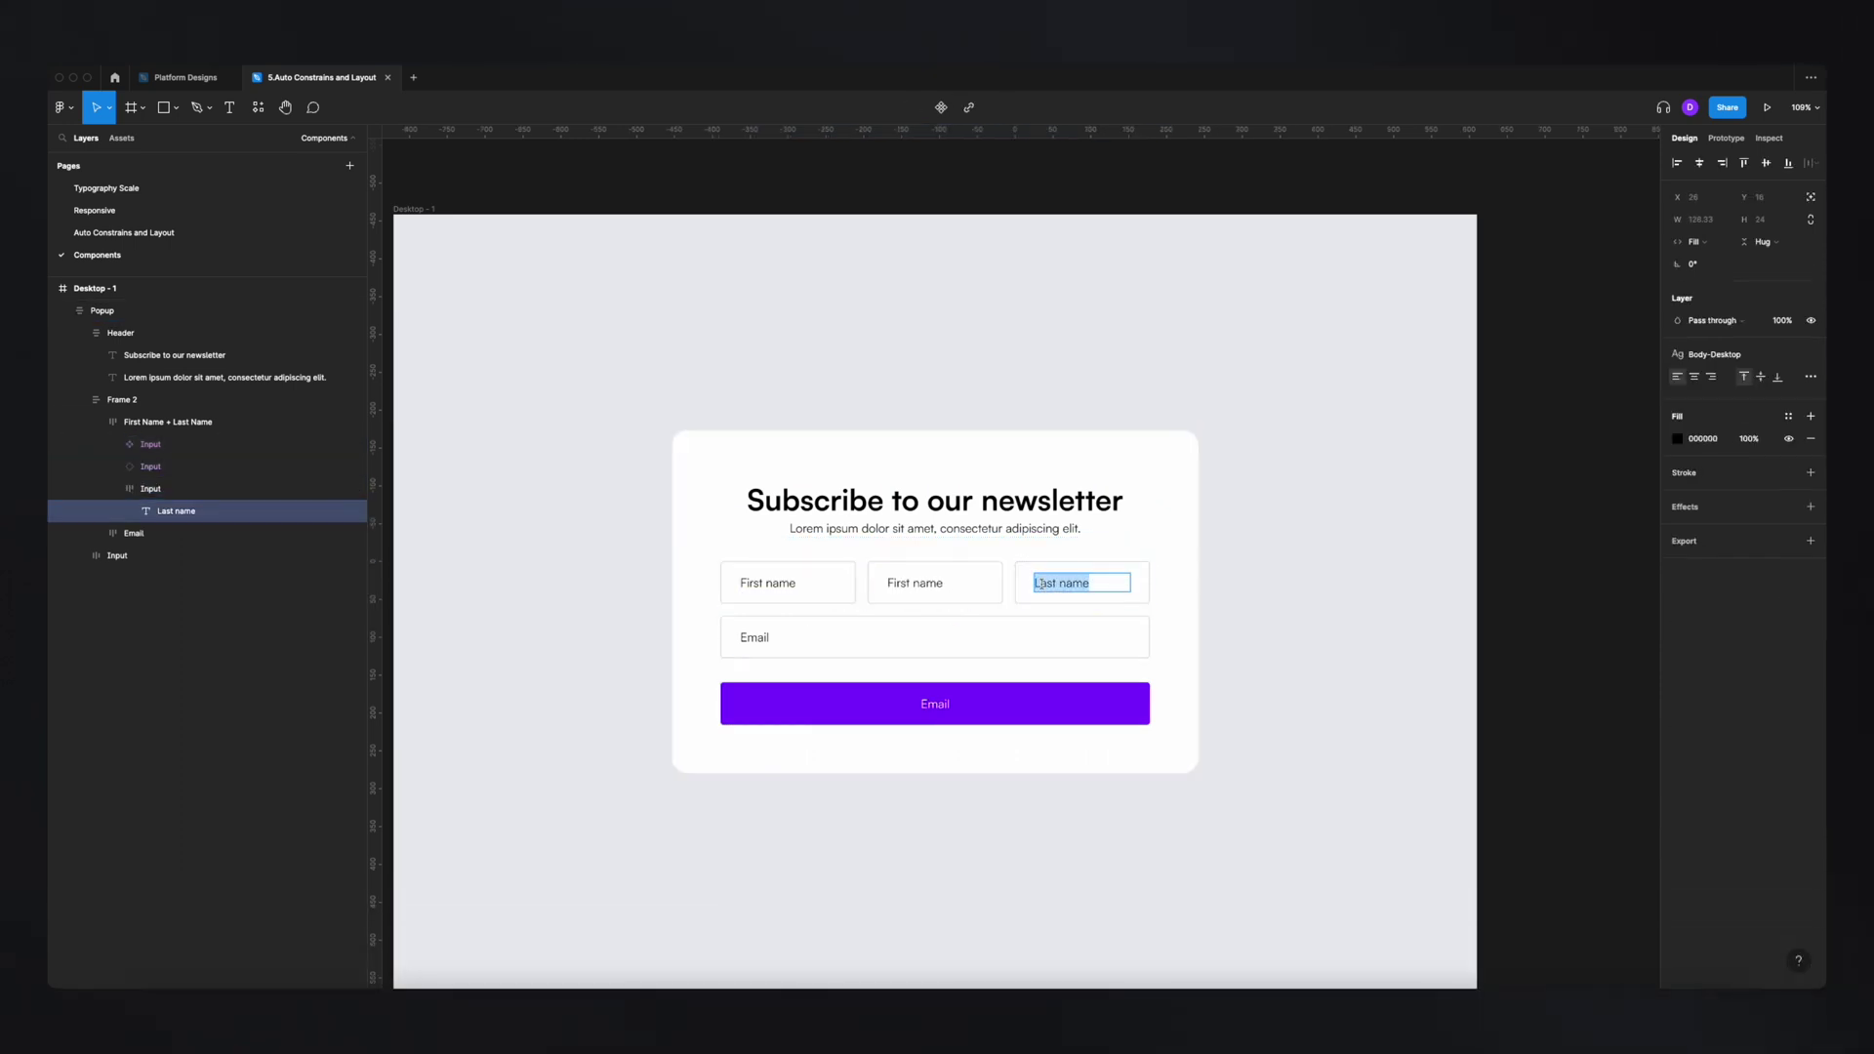
pyautogui.doubleClick(938, 583)
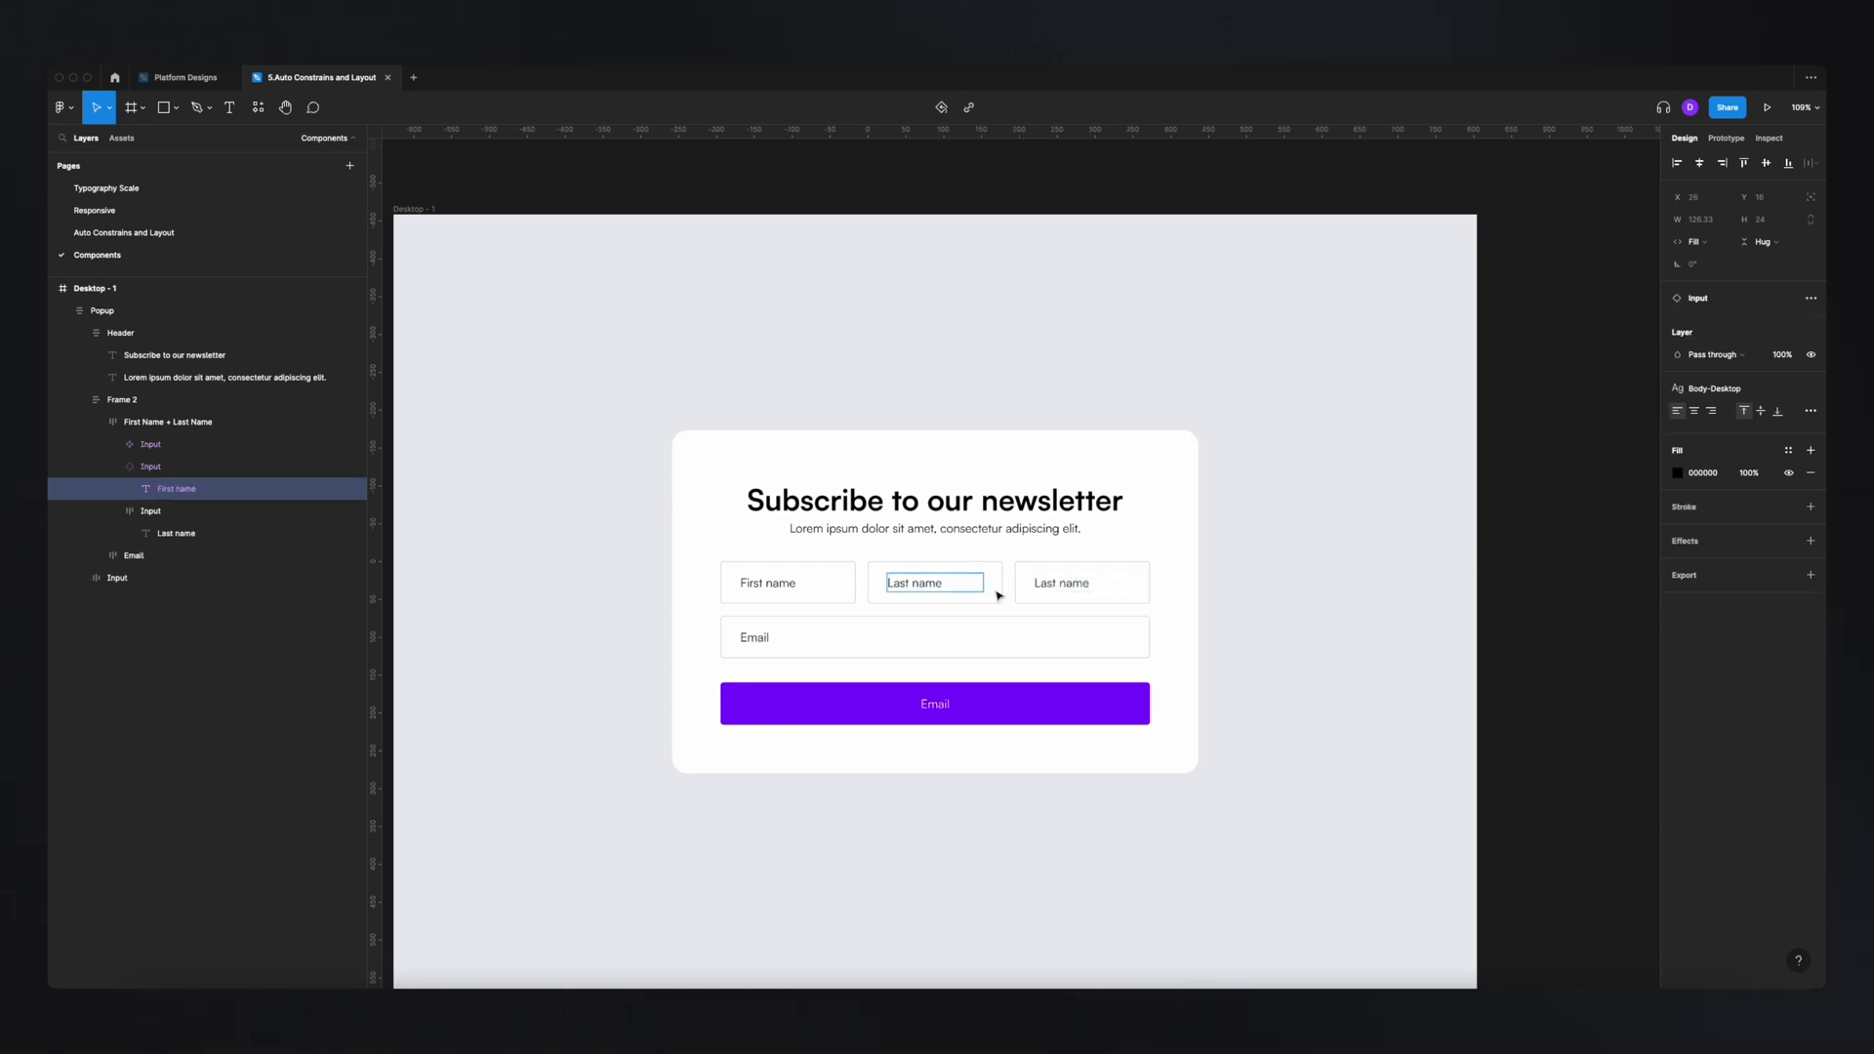
# Delete the old Last name field, keeping the new Input instance.
pyautogui.click(1137, 575)
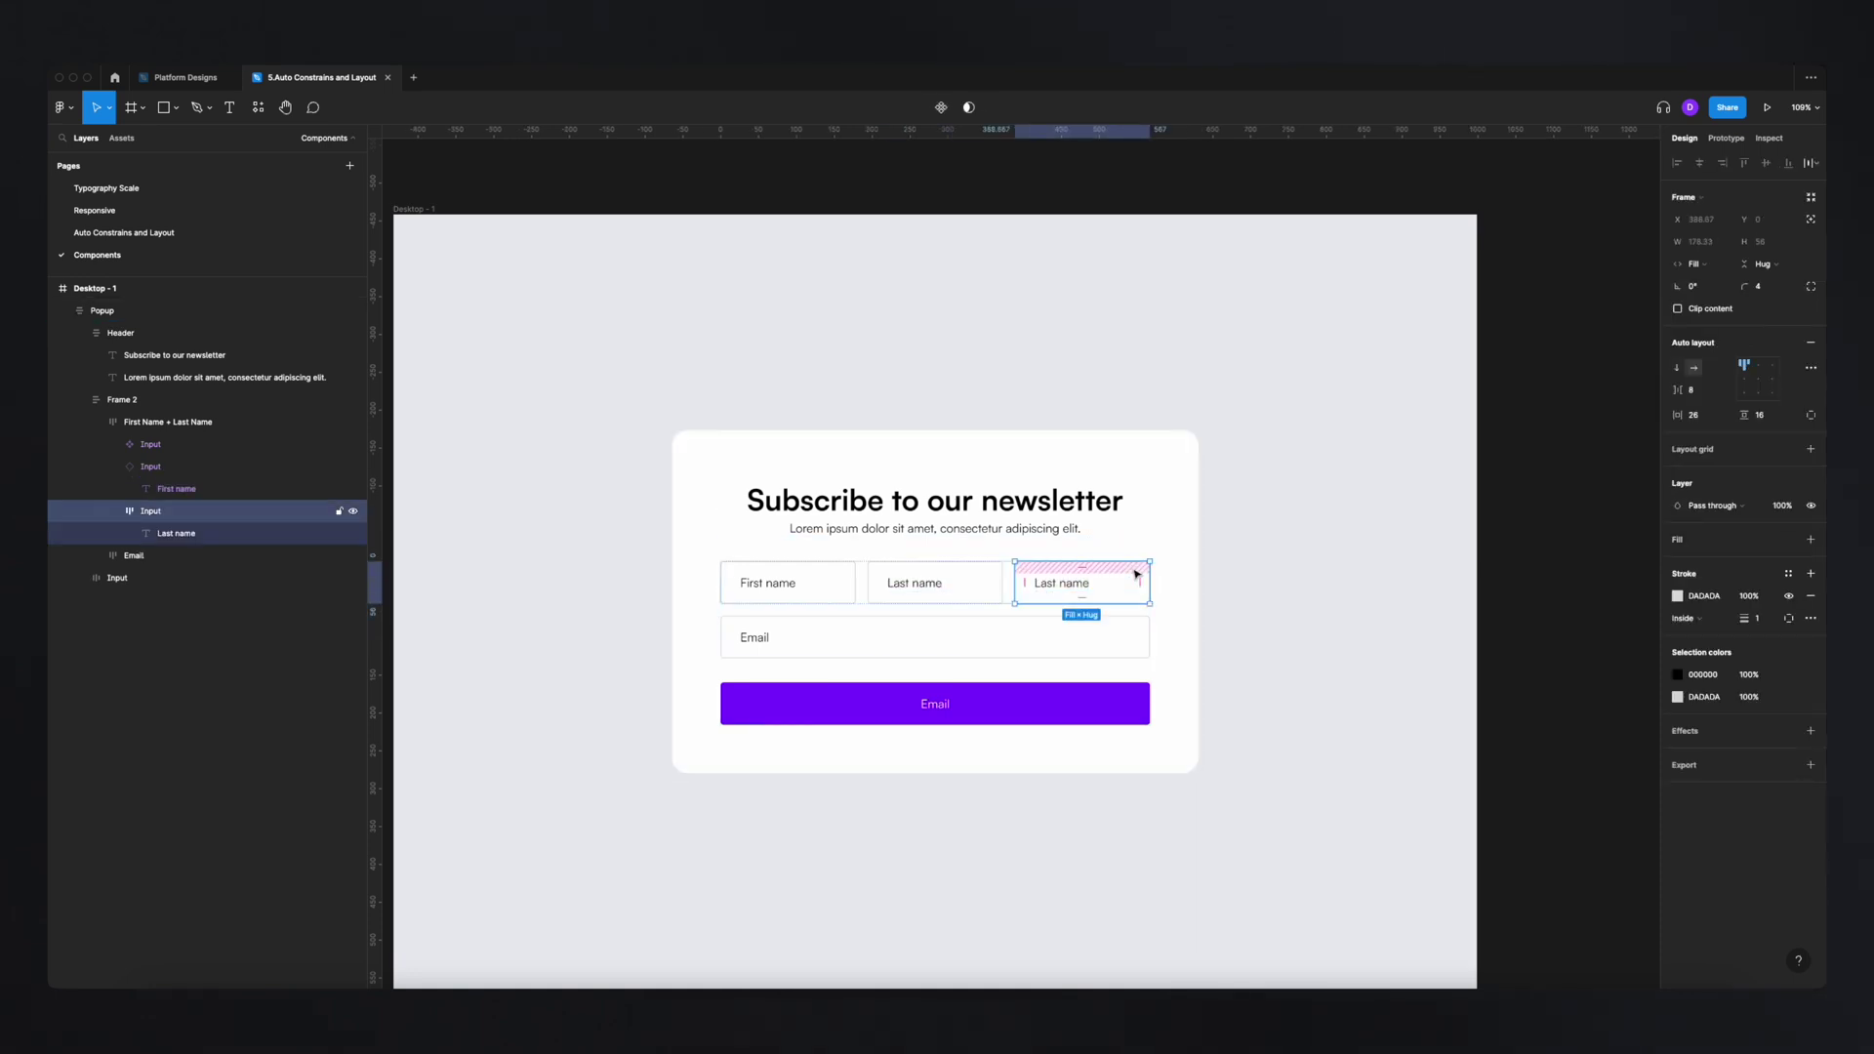
pyautogui.press('Delete')
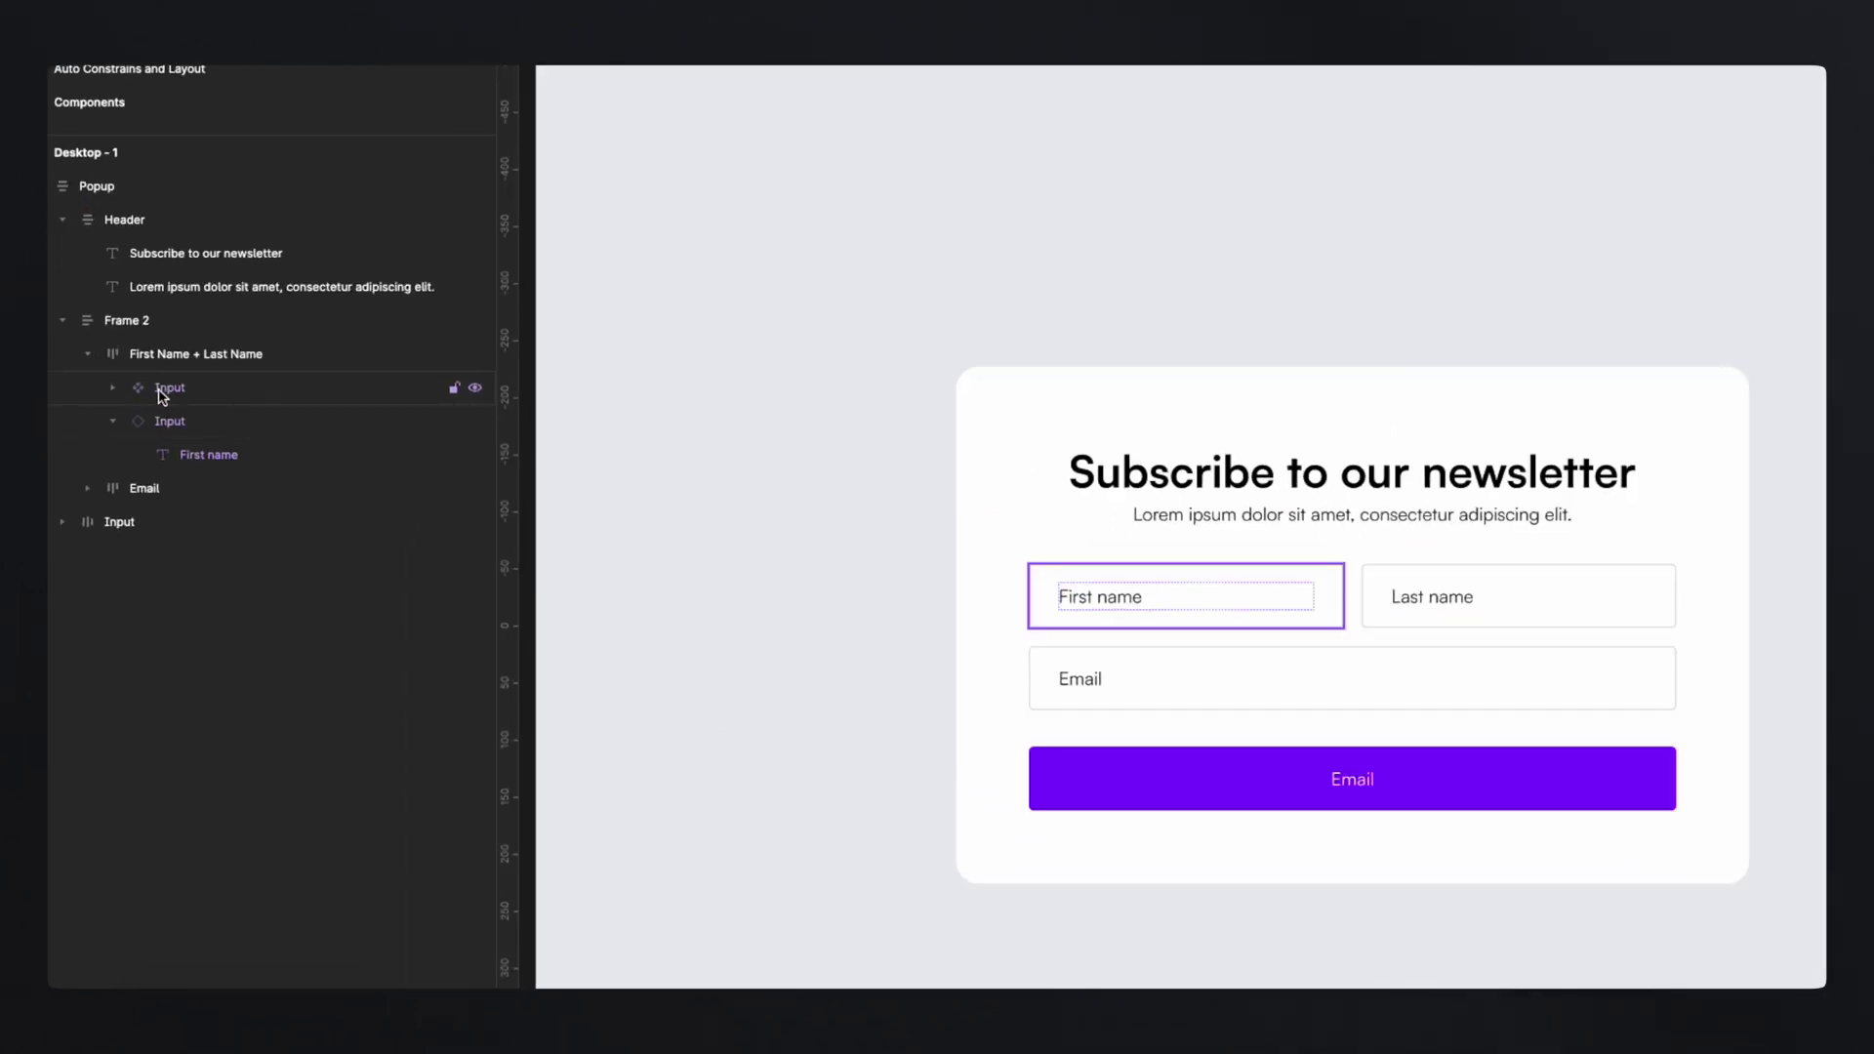
pyautogui.click(138, 422)
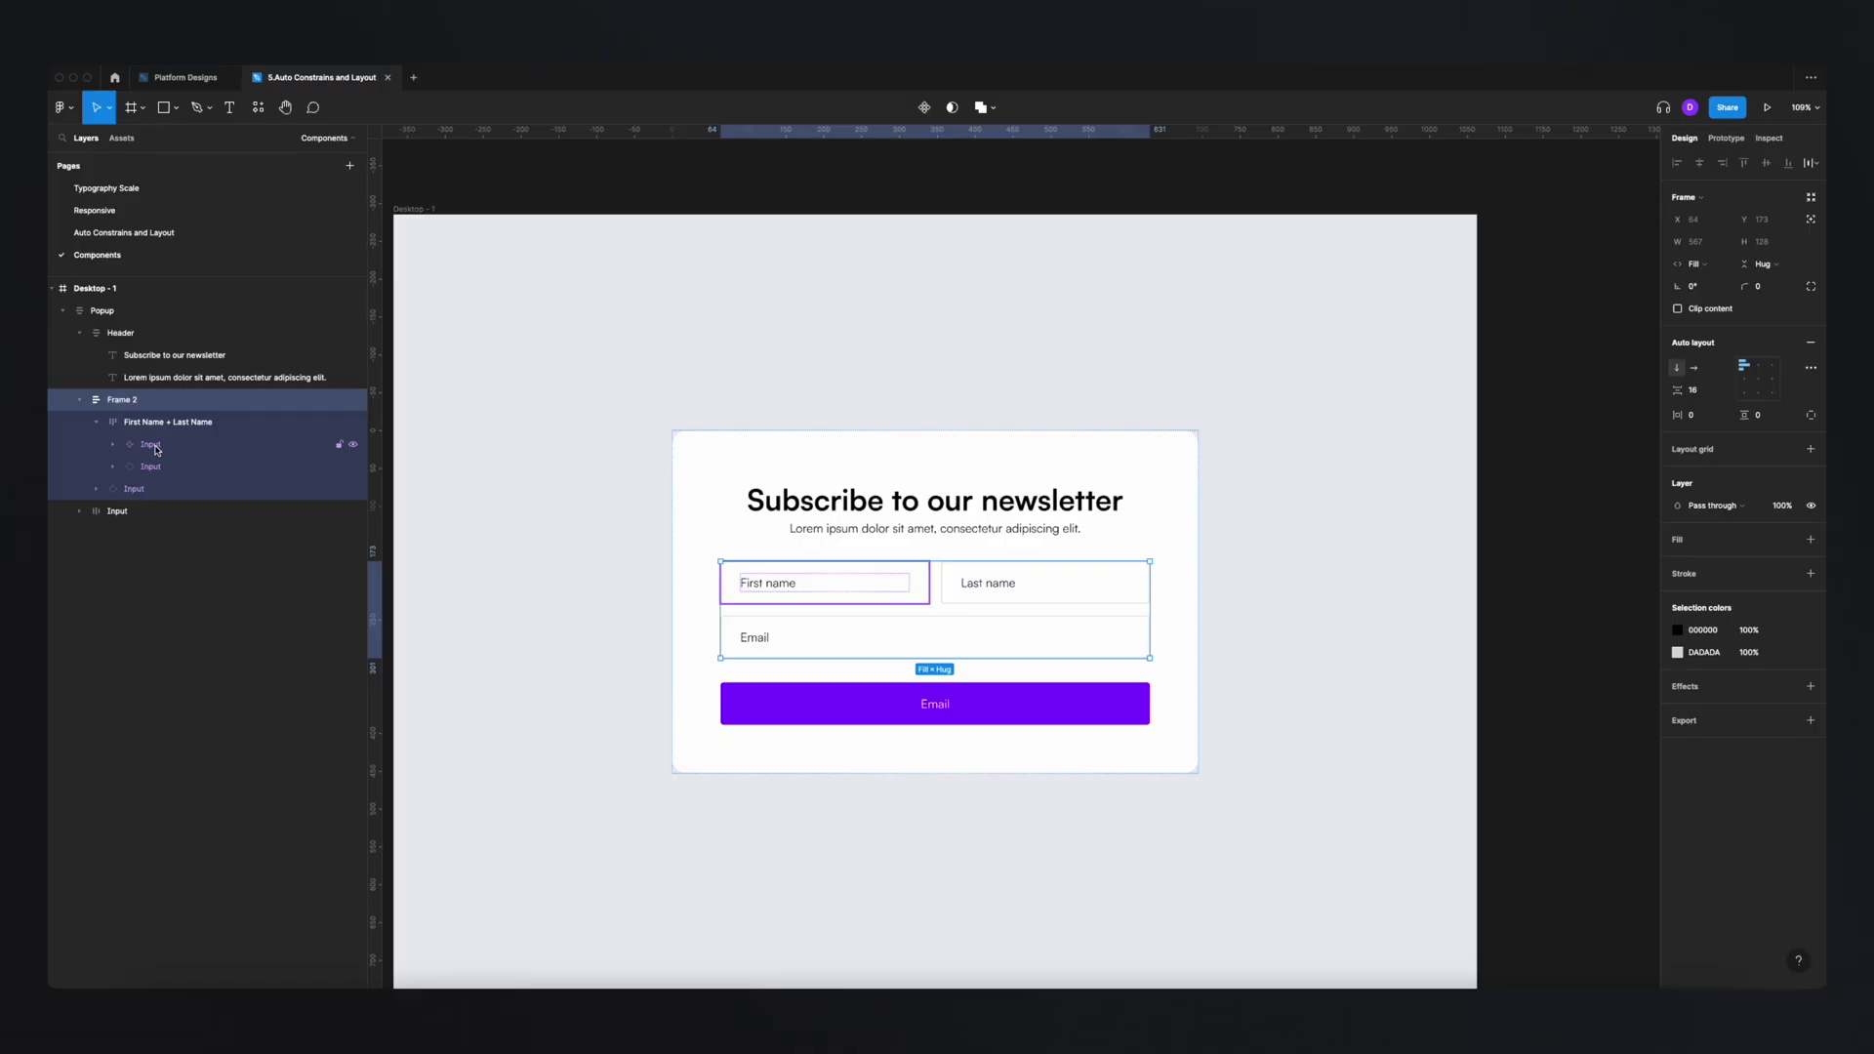
# Move the main Input onto Desktop-1 above the card, keeping an instance in the name row.
pyautogui.click(864, 602)
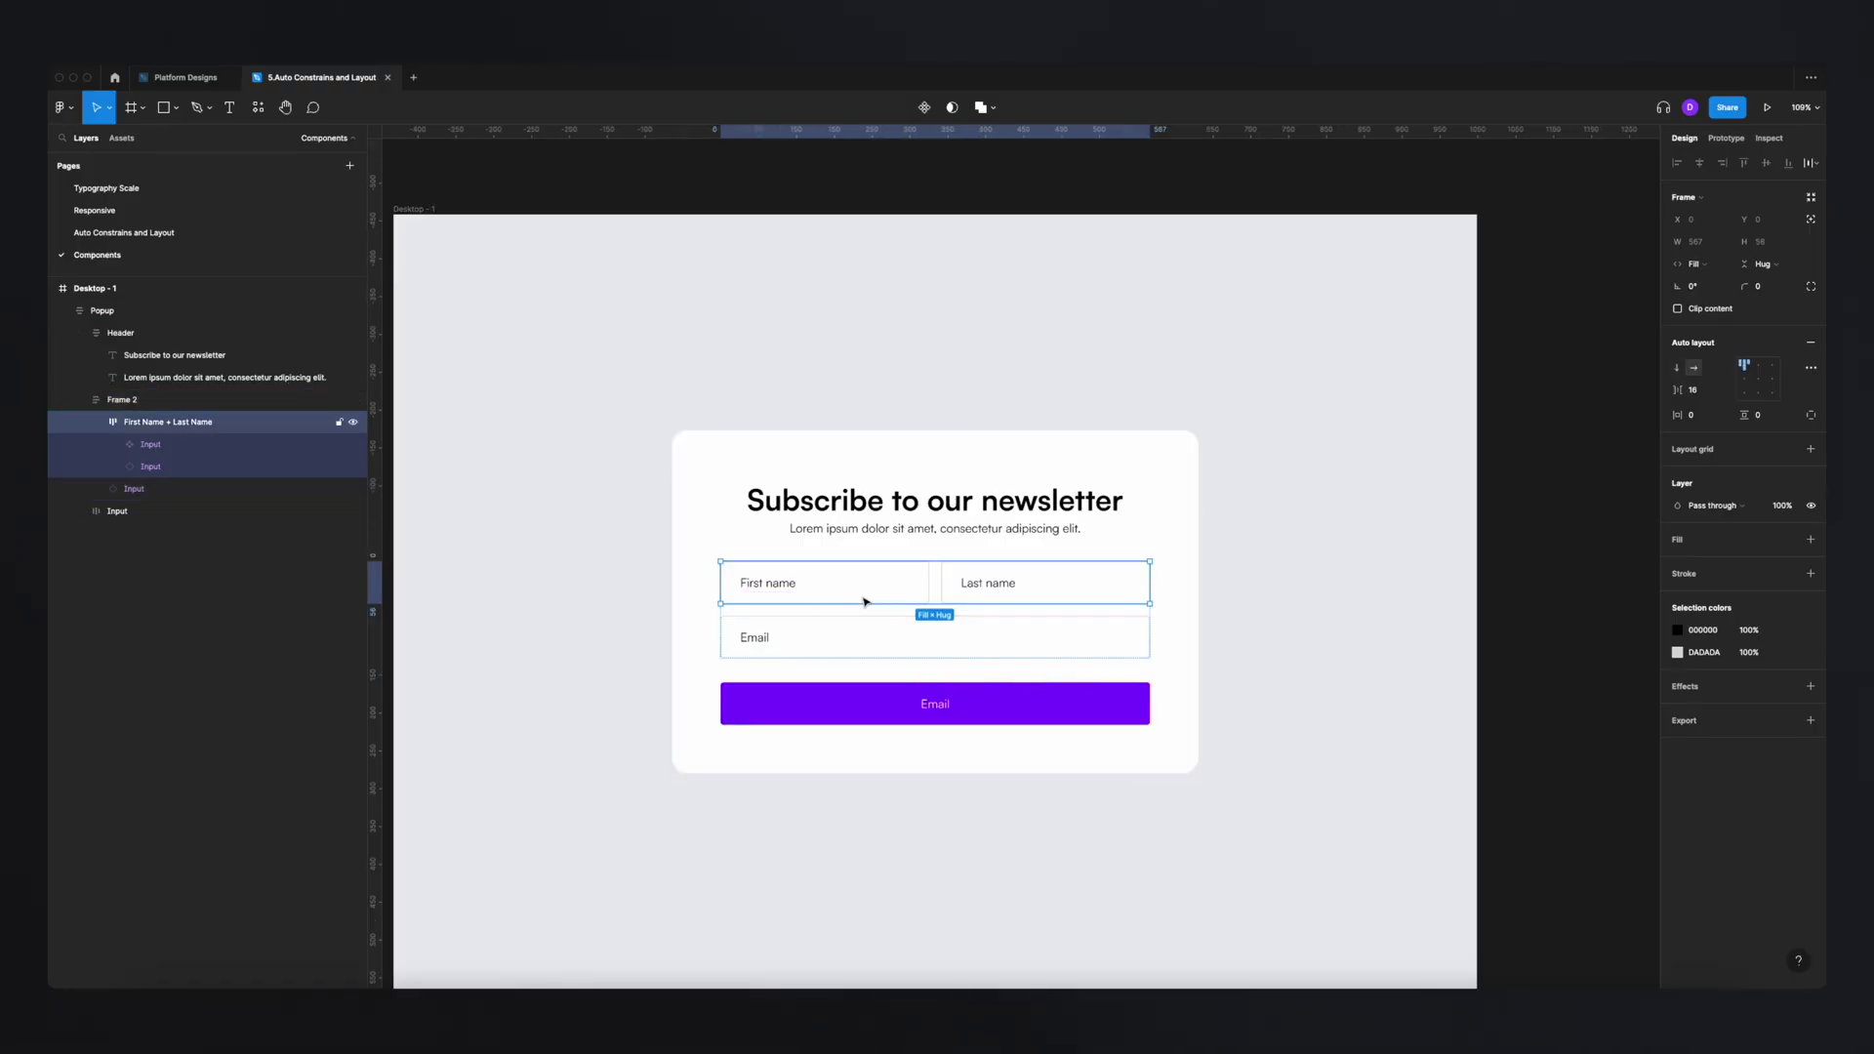
pyautogui.click(856, 601)
pyautogui.moveTo(845, 594); pyautogui.dragTo(810, 288)
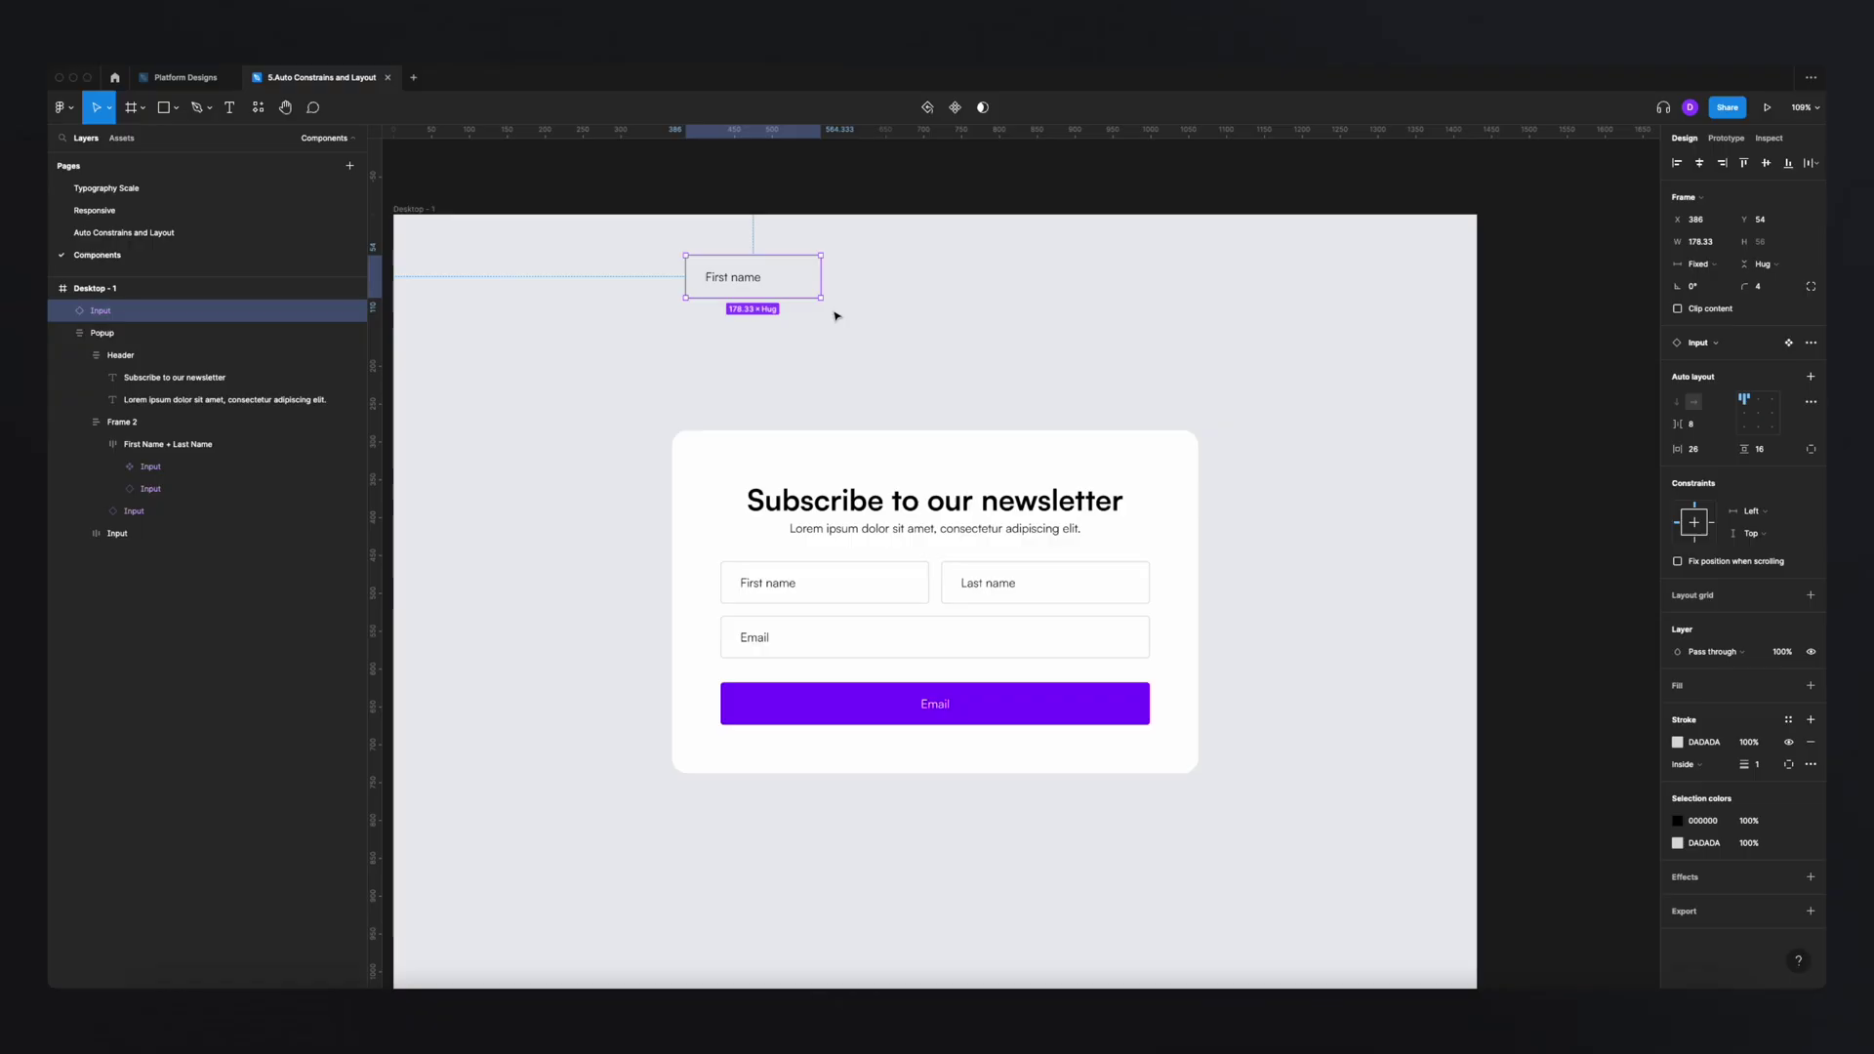
pyautogui.scroll(1, 830, 488)
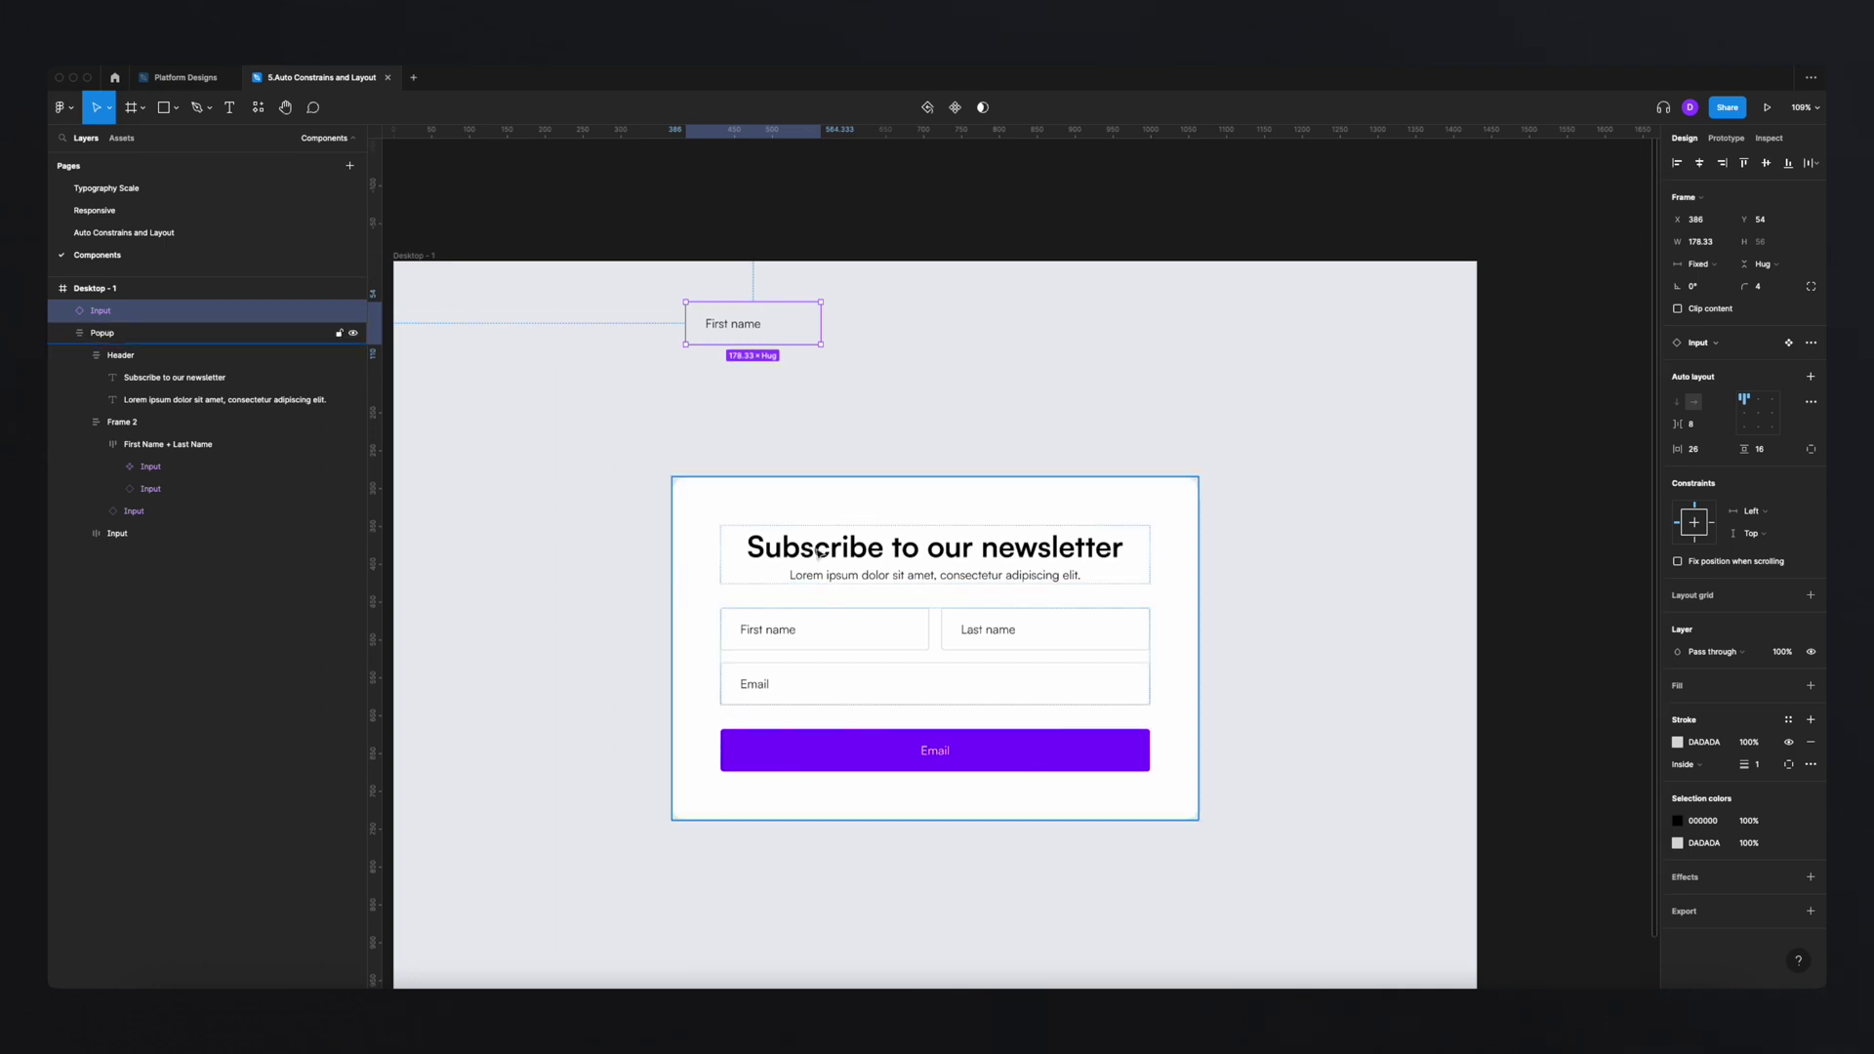
pyautogui.doubleClick(787, 626)
pyautogui.moveTo(789, 629); pyautogui.dragTo(726, 417)
pyautogui.moveTo(742, 323); pyautogui.dragTo(762, 630)
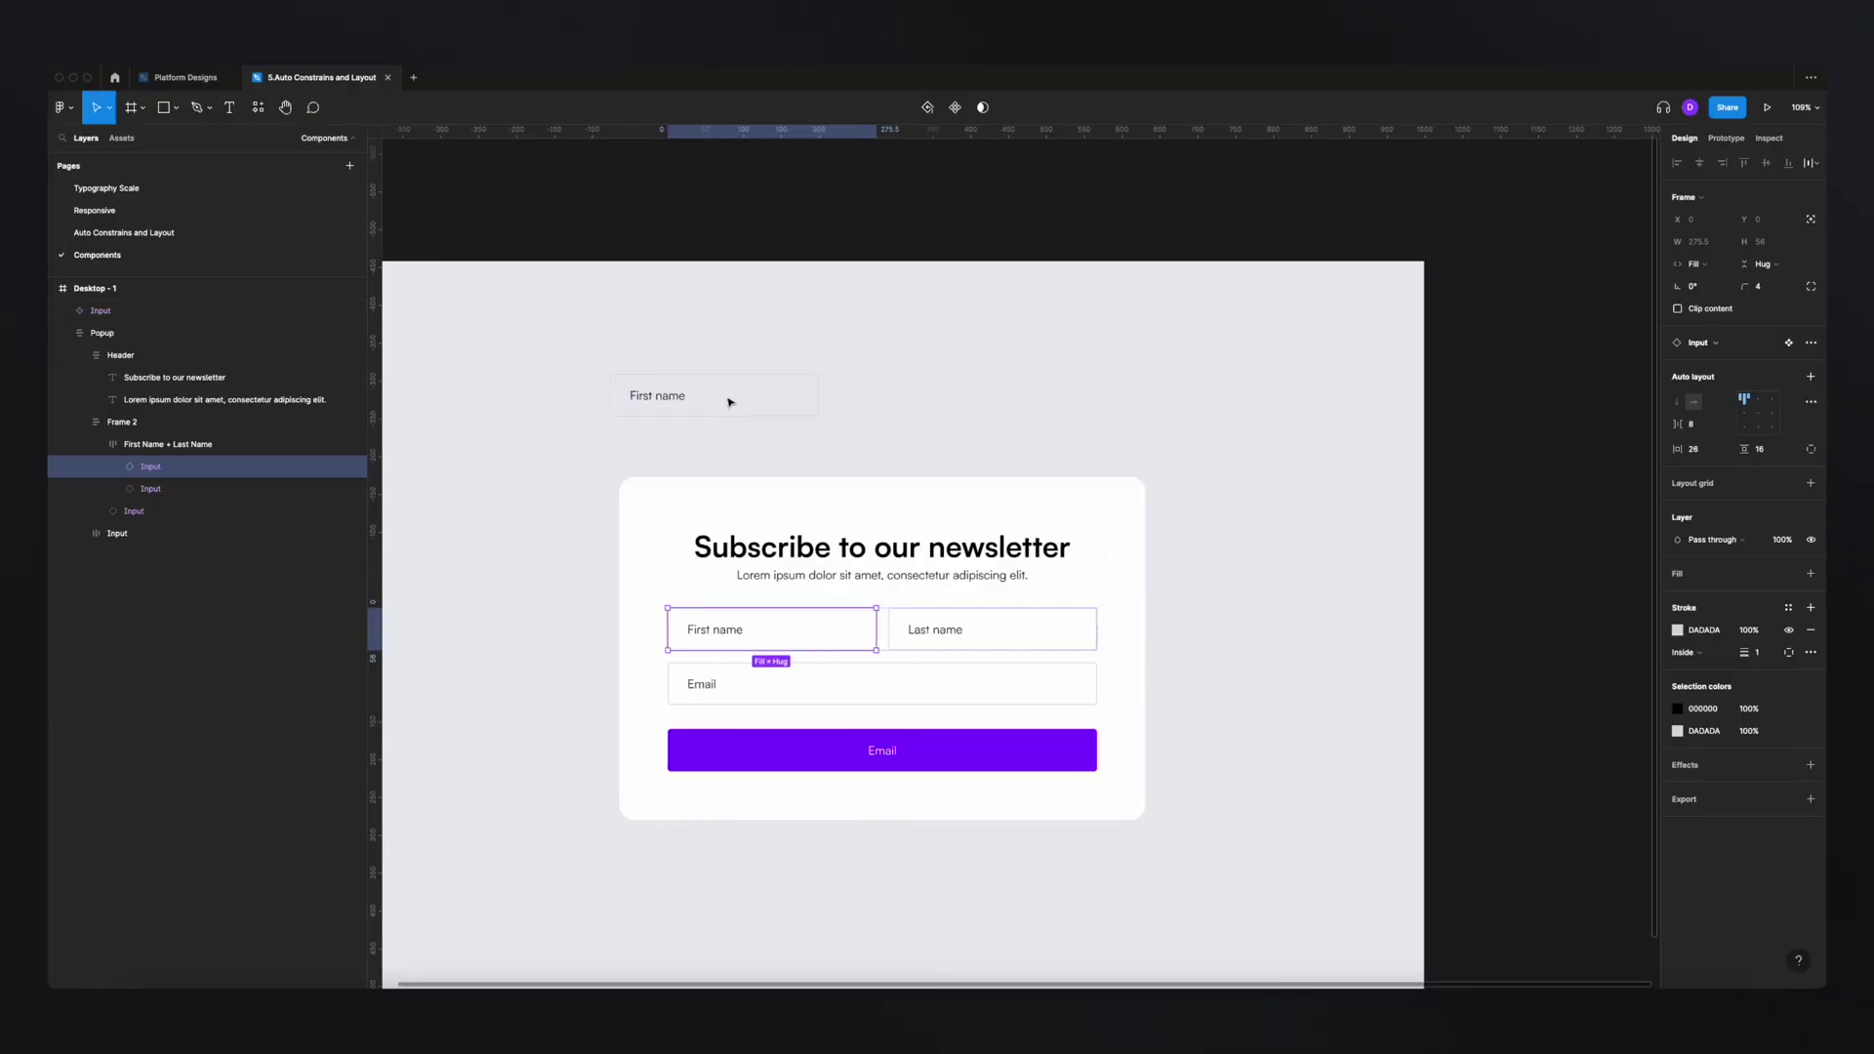
pyautogui.doubleClick(817, 625)
pyautogui.click(817, 625)
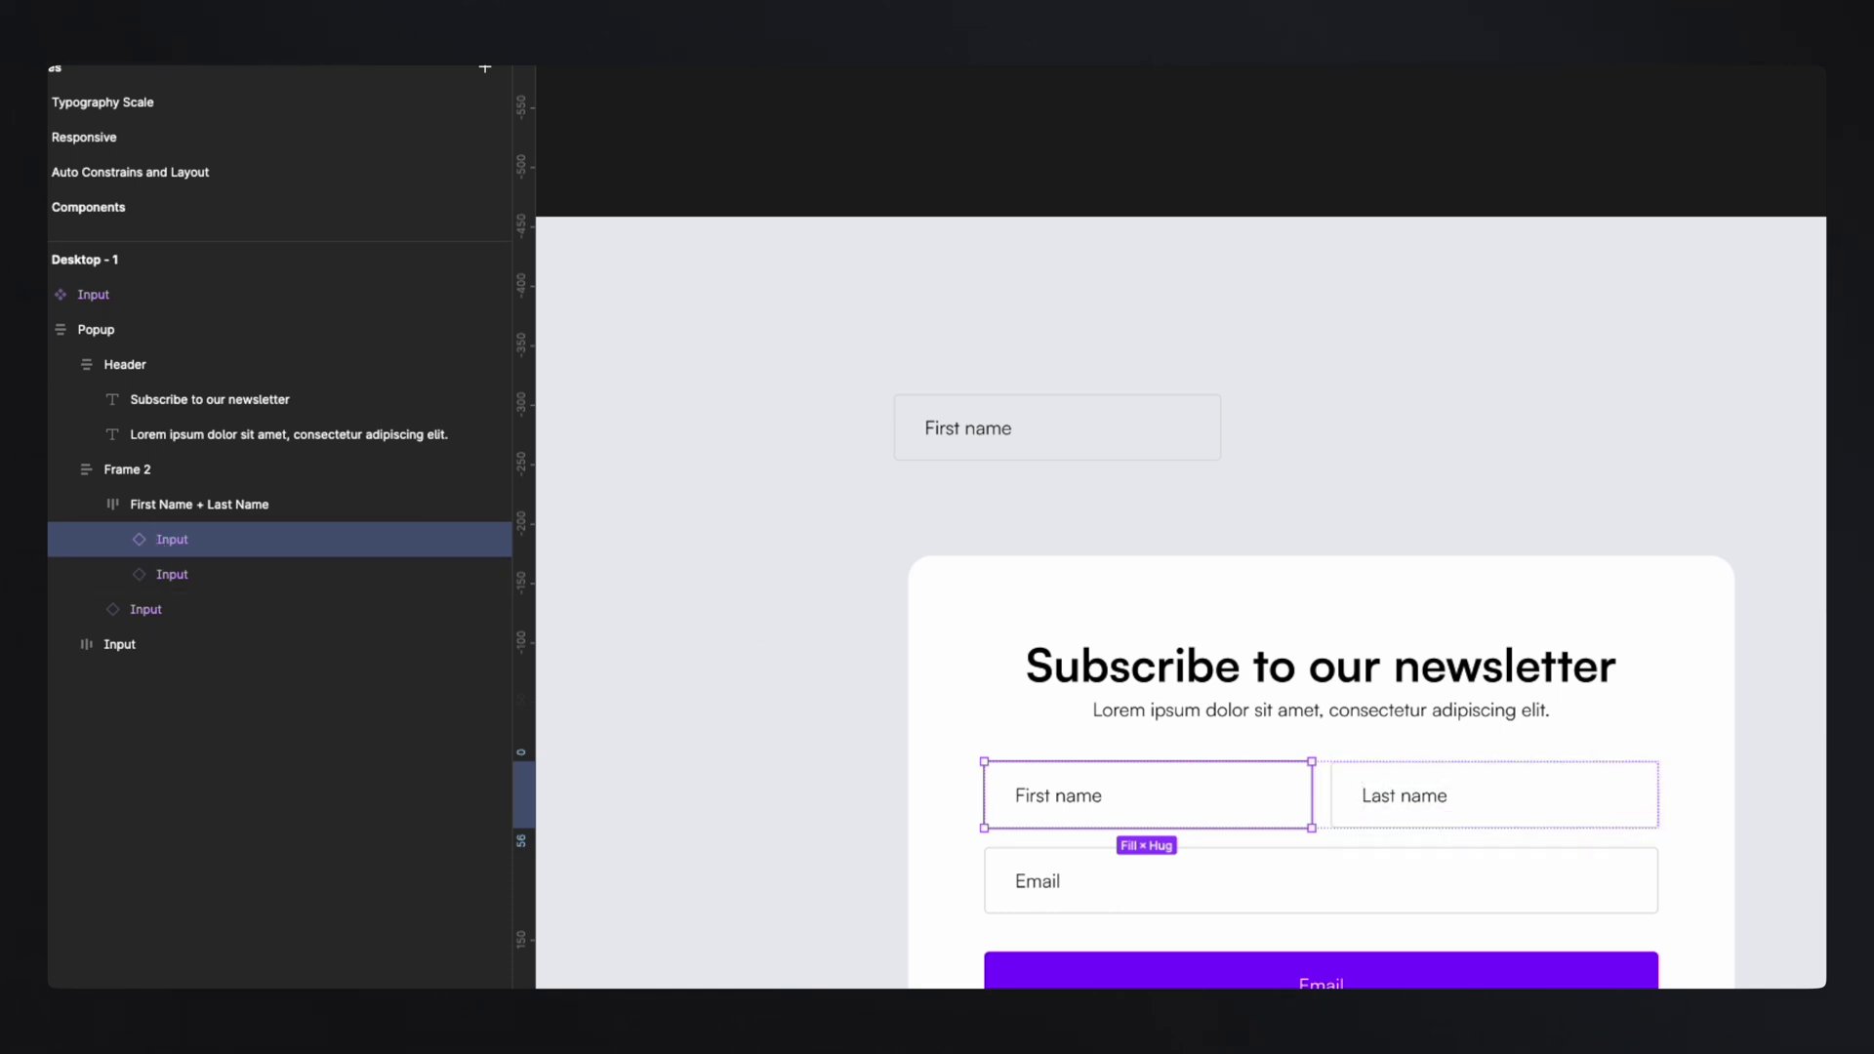
pyautogui.click(1630, 514)
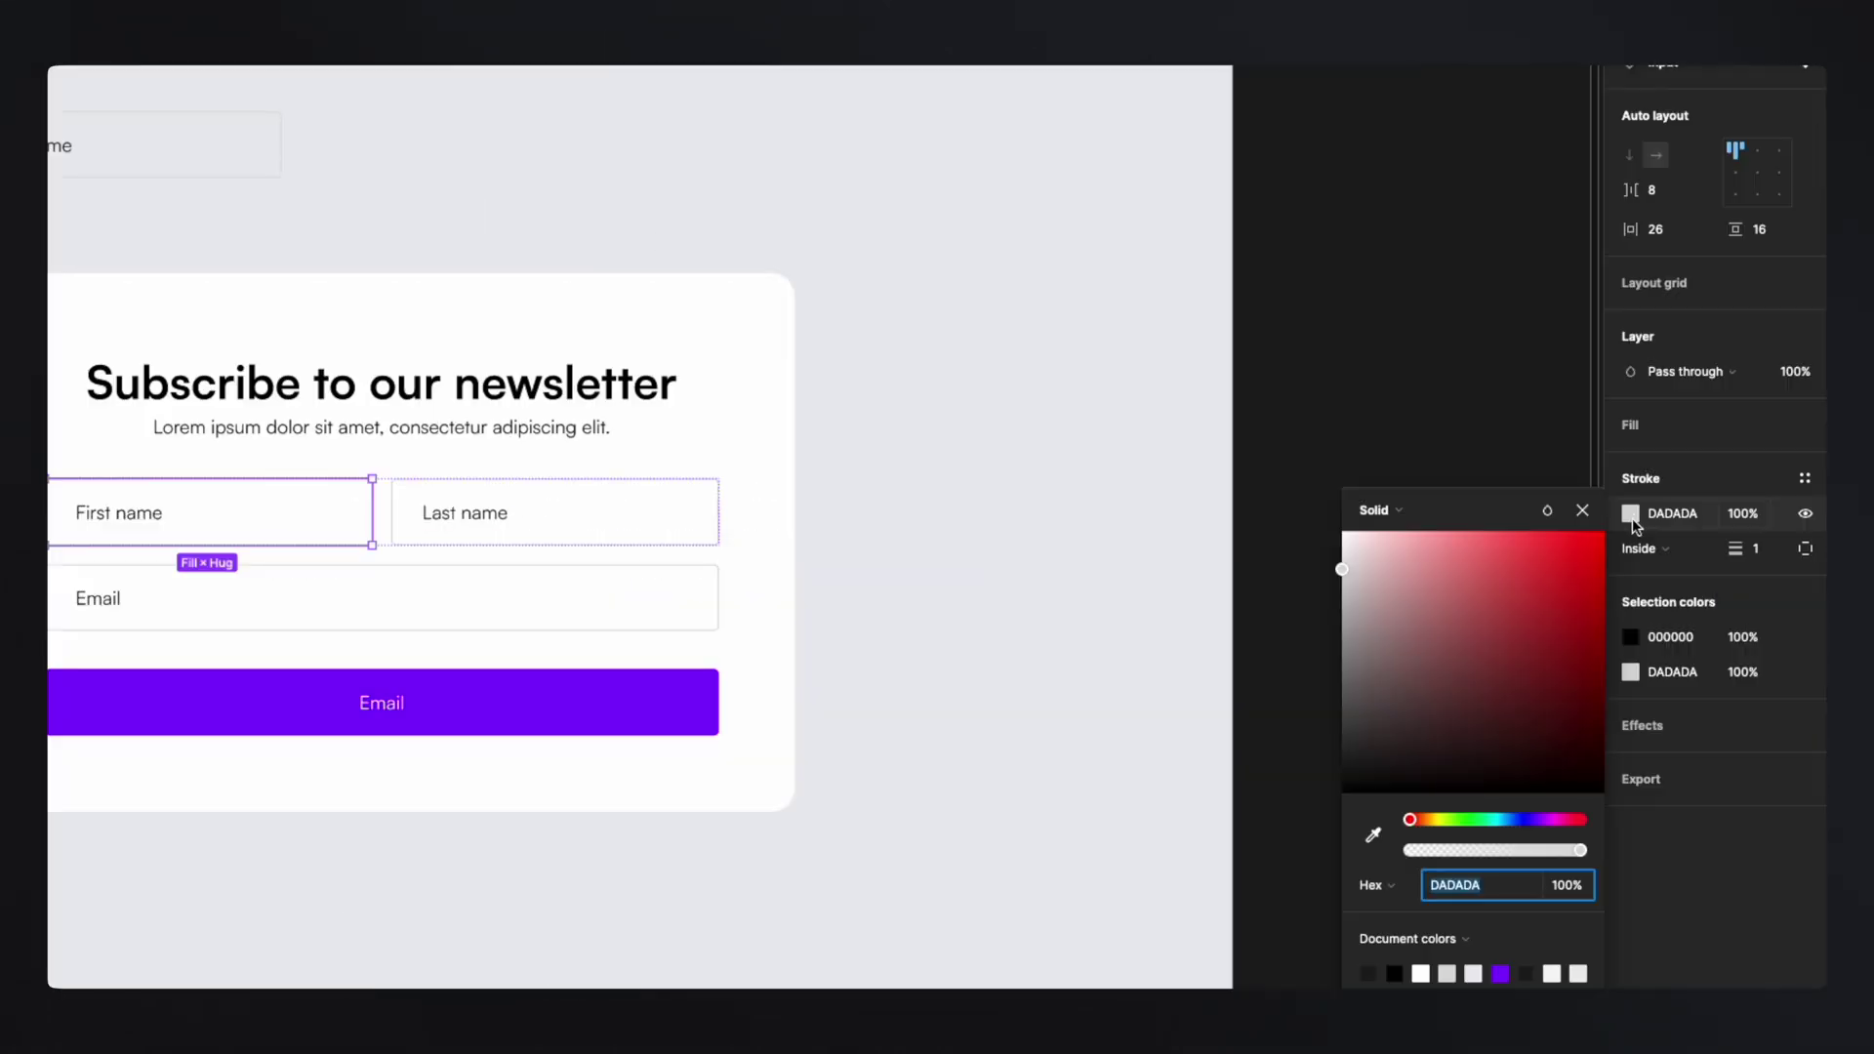
pyautogui.click(1373, 837)
pyautogui.click(688, 691)
pyautogui.press('Escape')
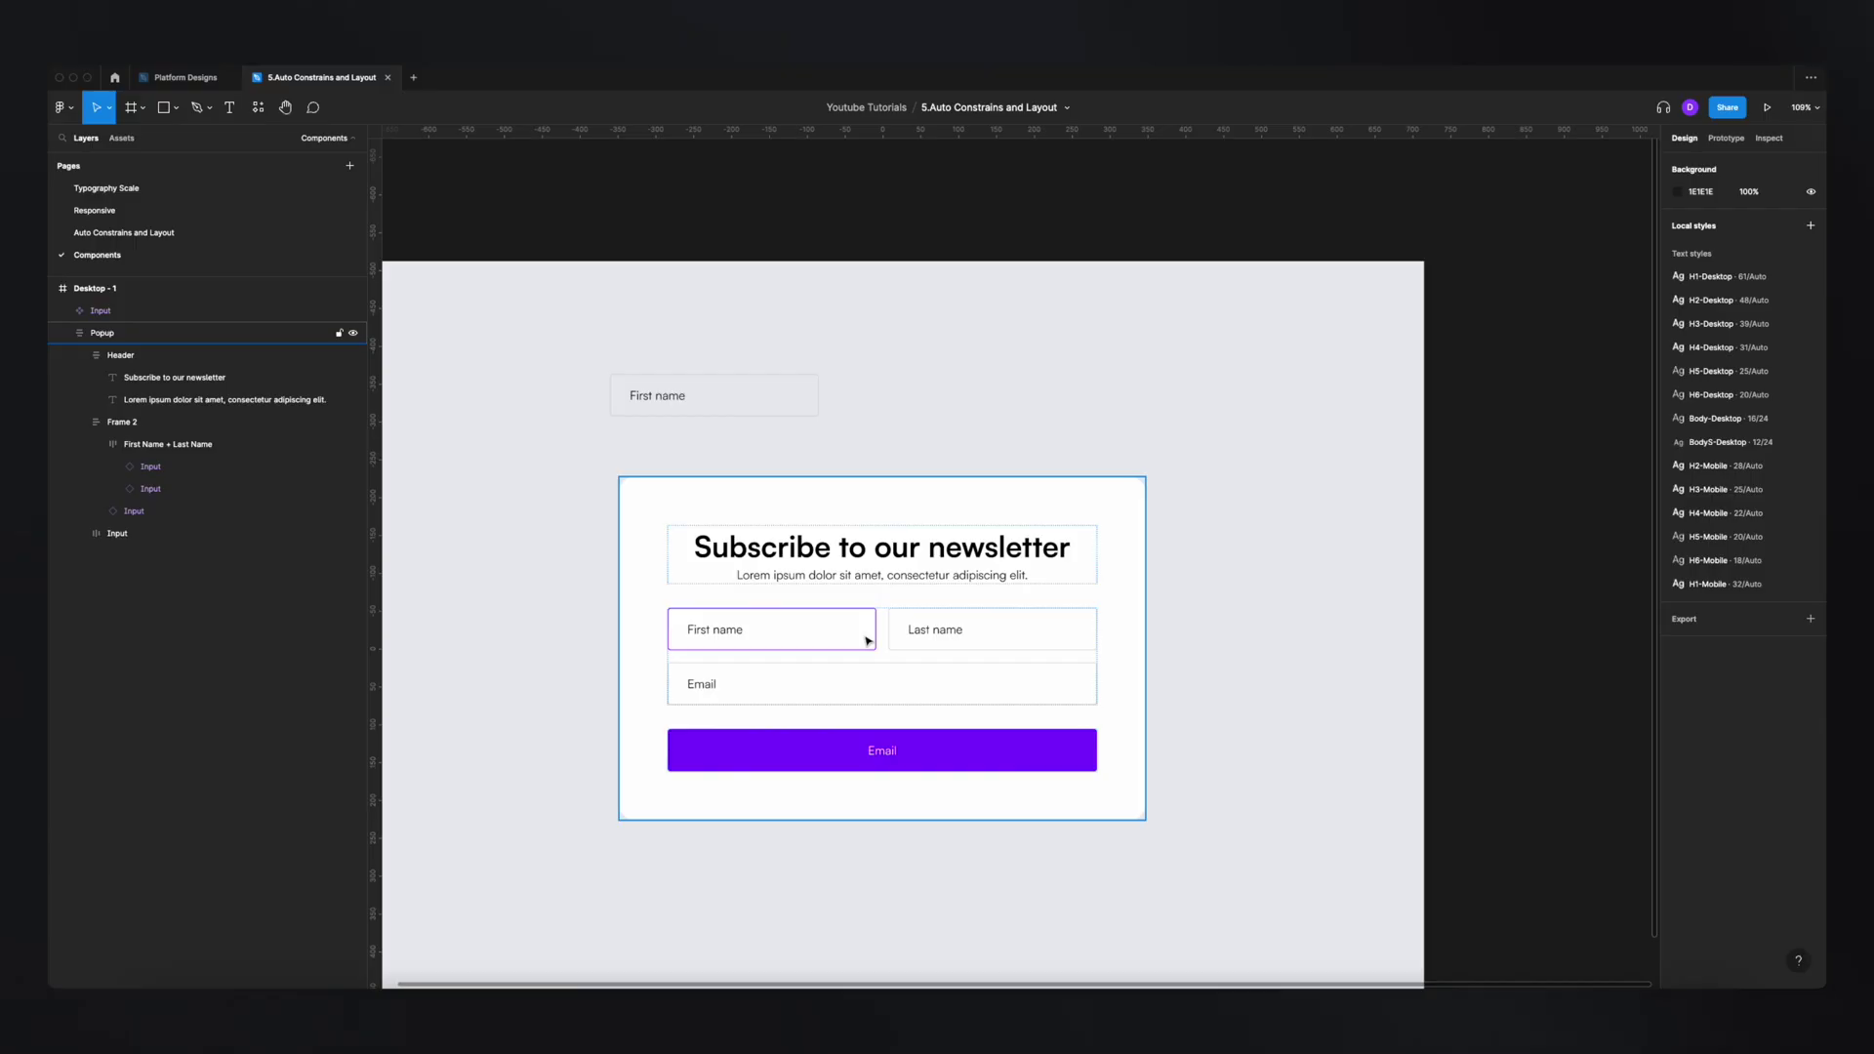
pyautogui.click(868, 641)
# Give the main Input a white FFFFFF fill and the button's purple 8000FF stroke.
pyautogui.click(886, 693)
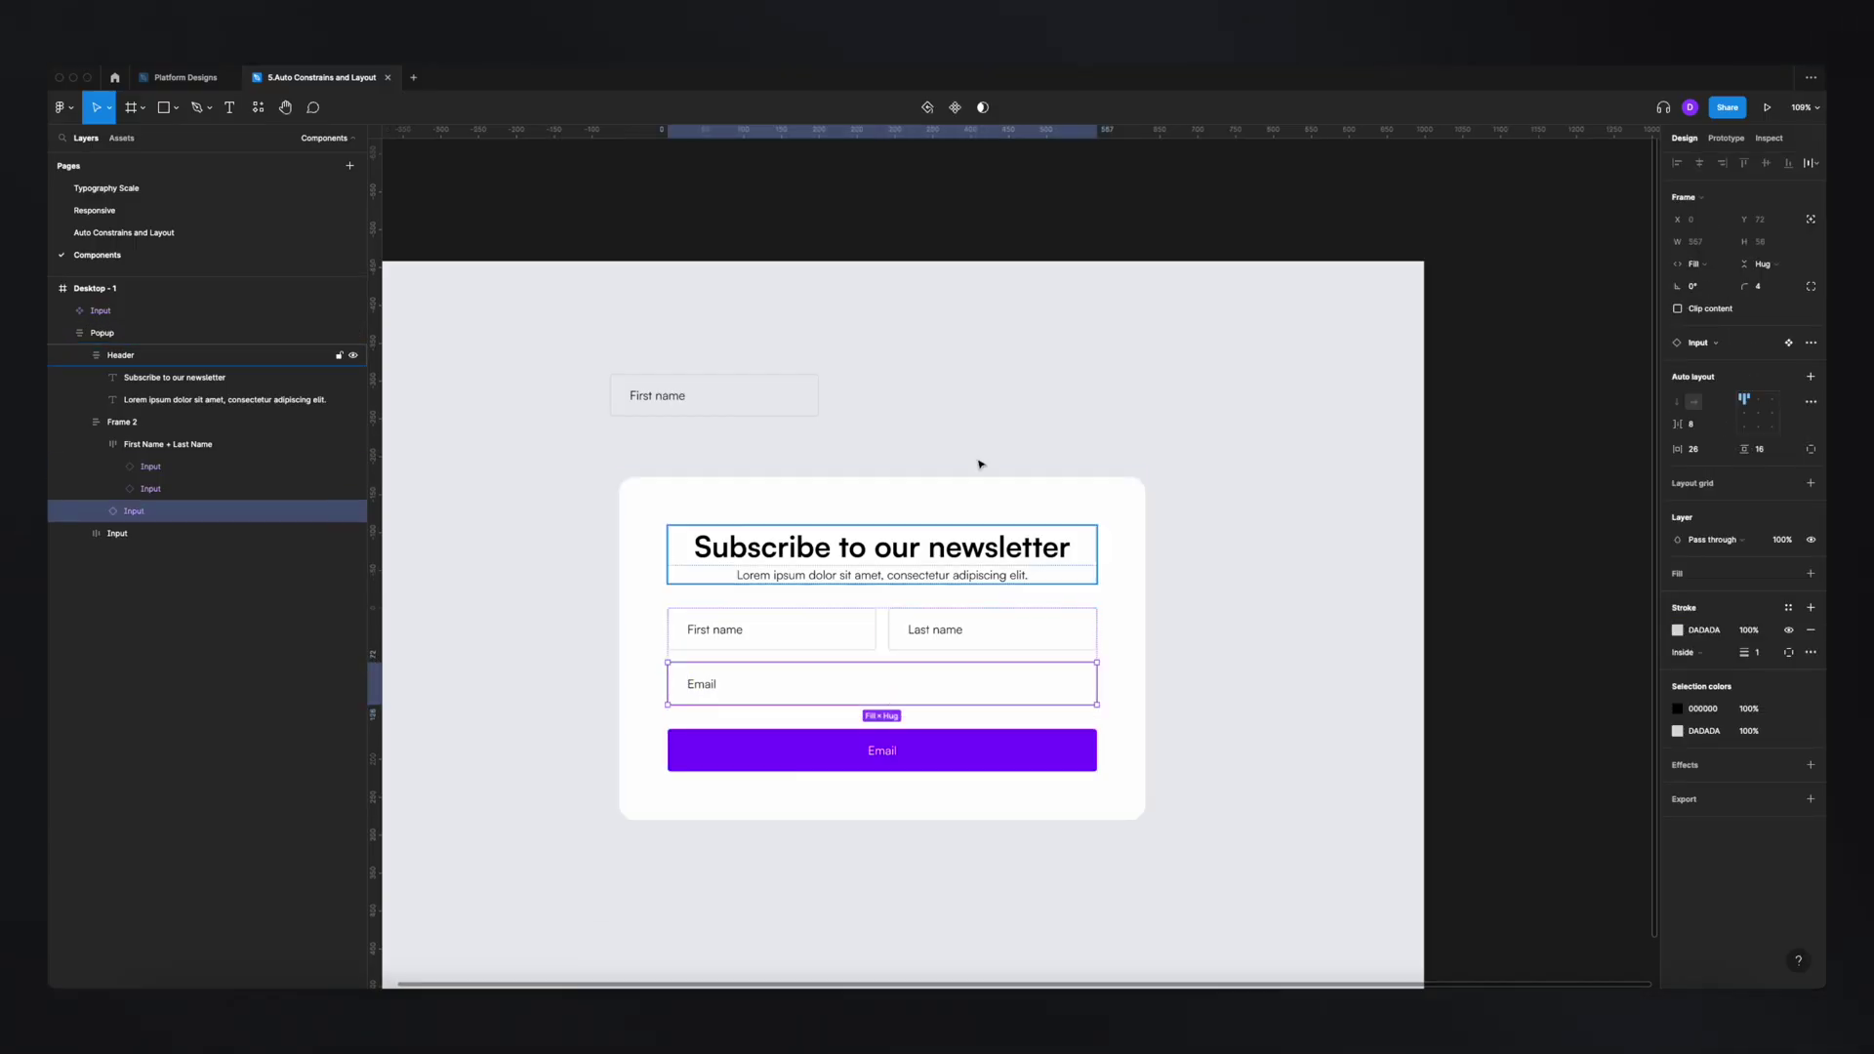
pyautogui.click(942, 287)
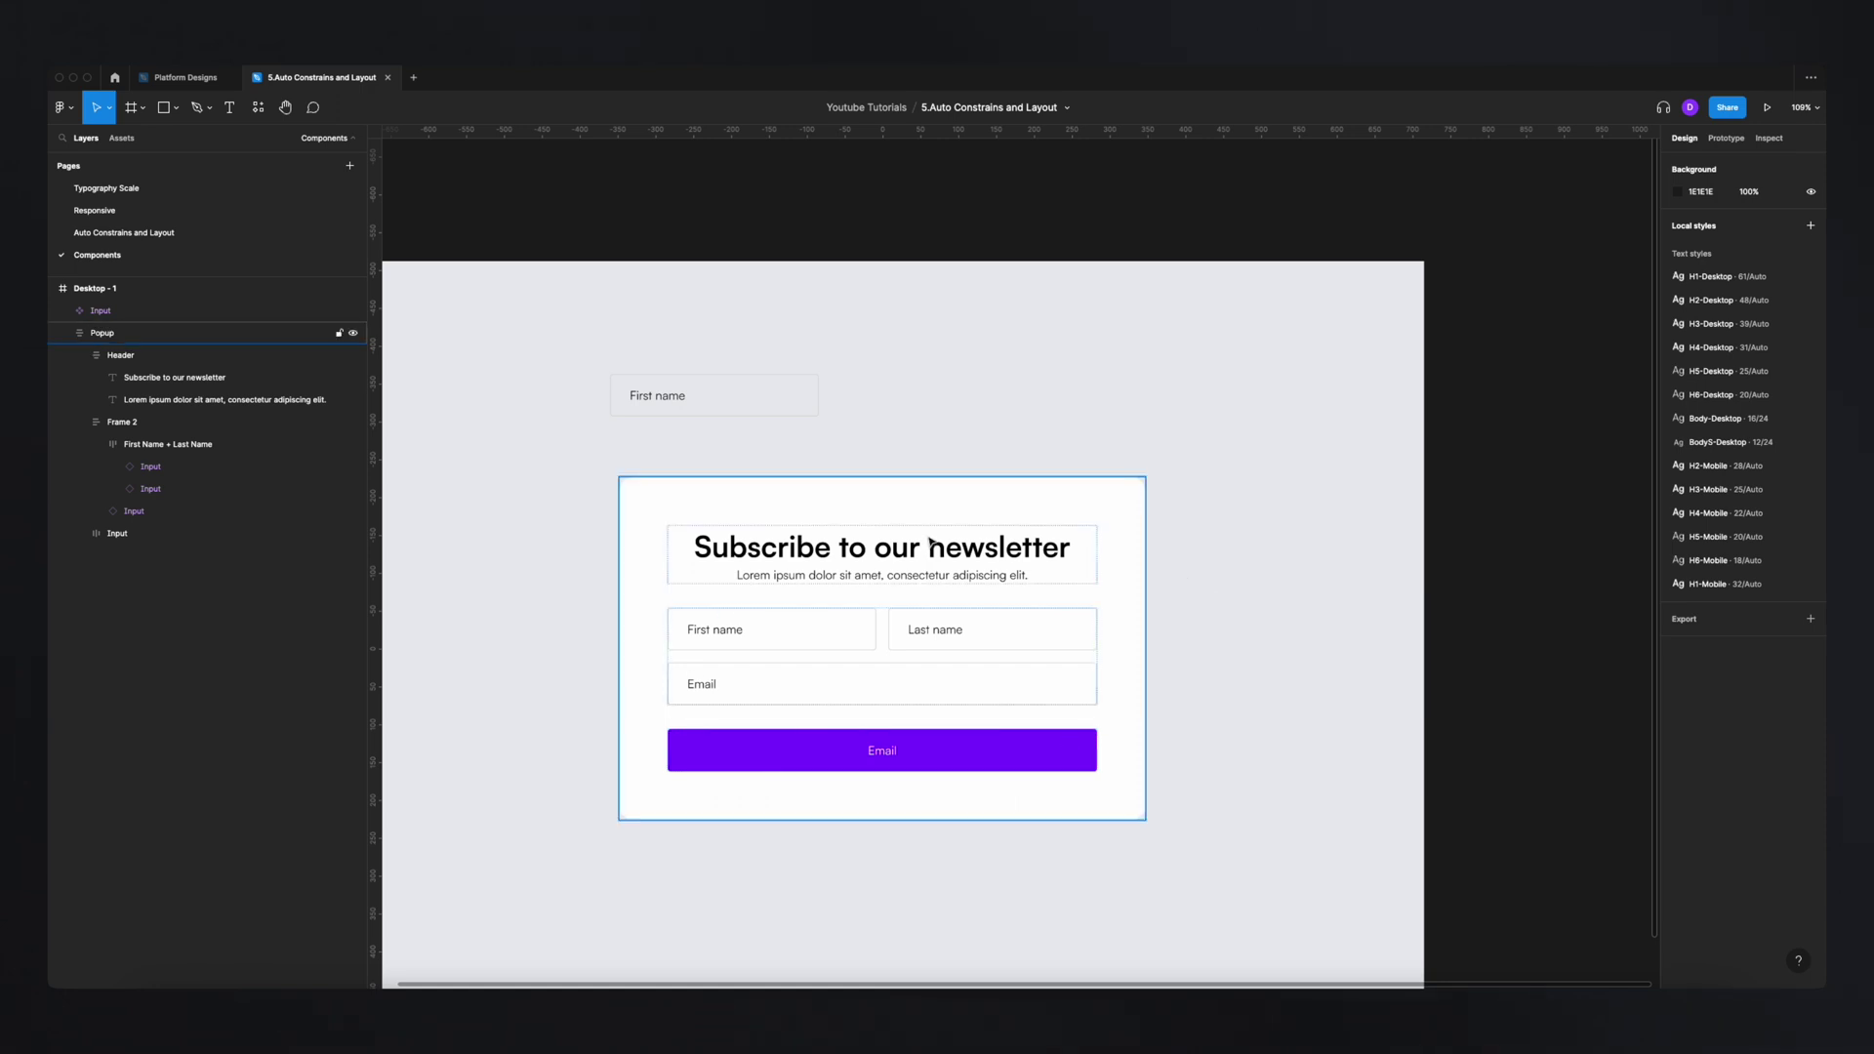
pyautogui.click(740, 408)
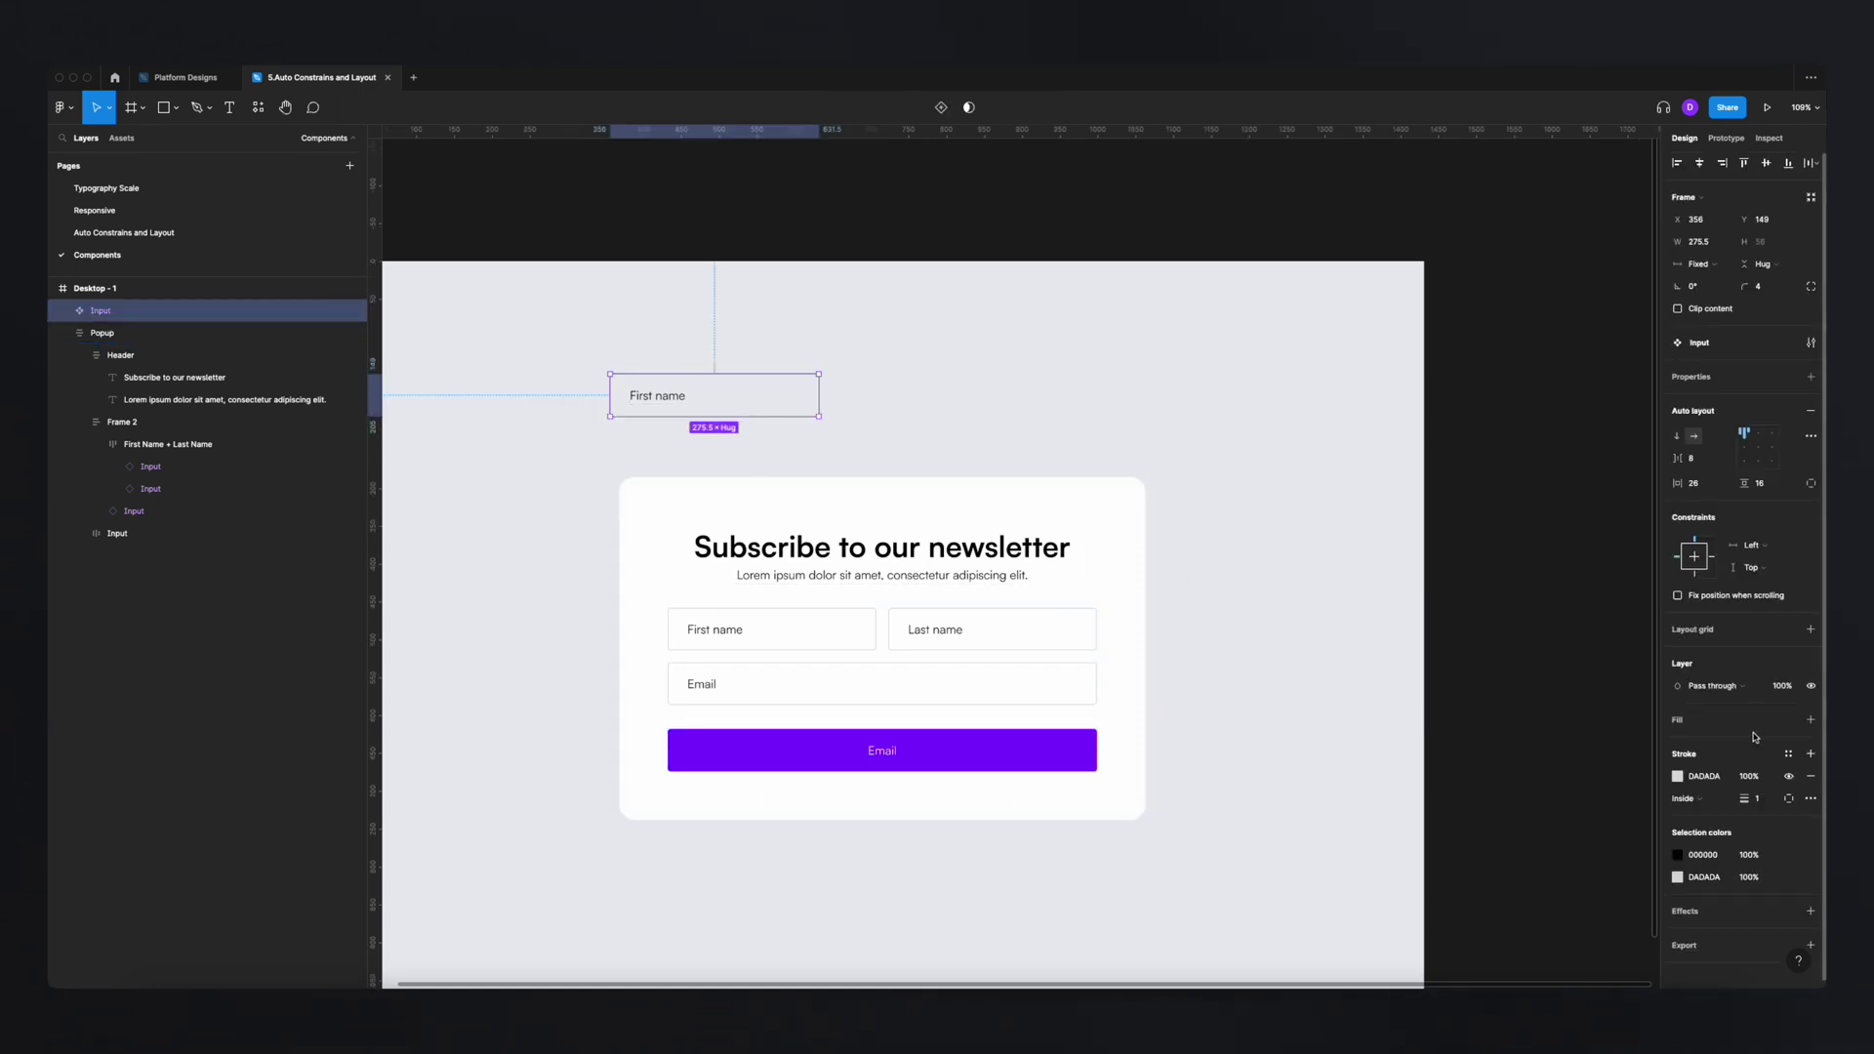
pyautogui.click(1788, 721)
pyautogui.click(1754, 721)
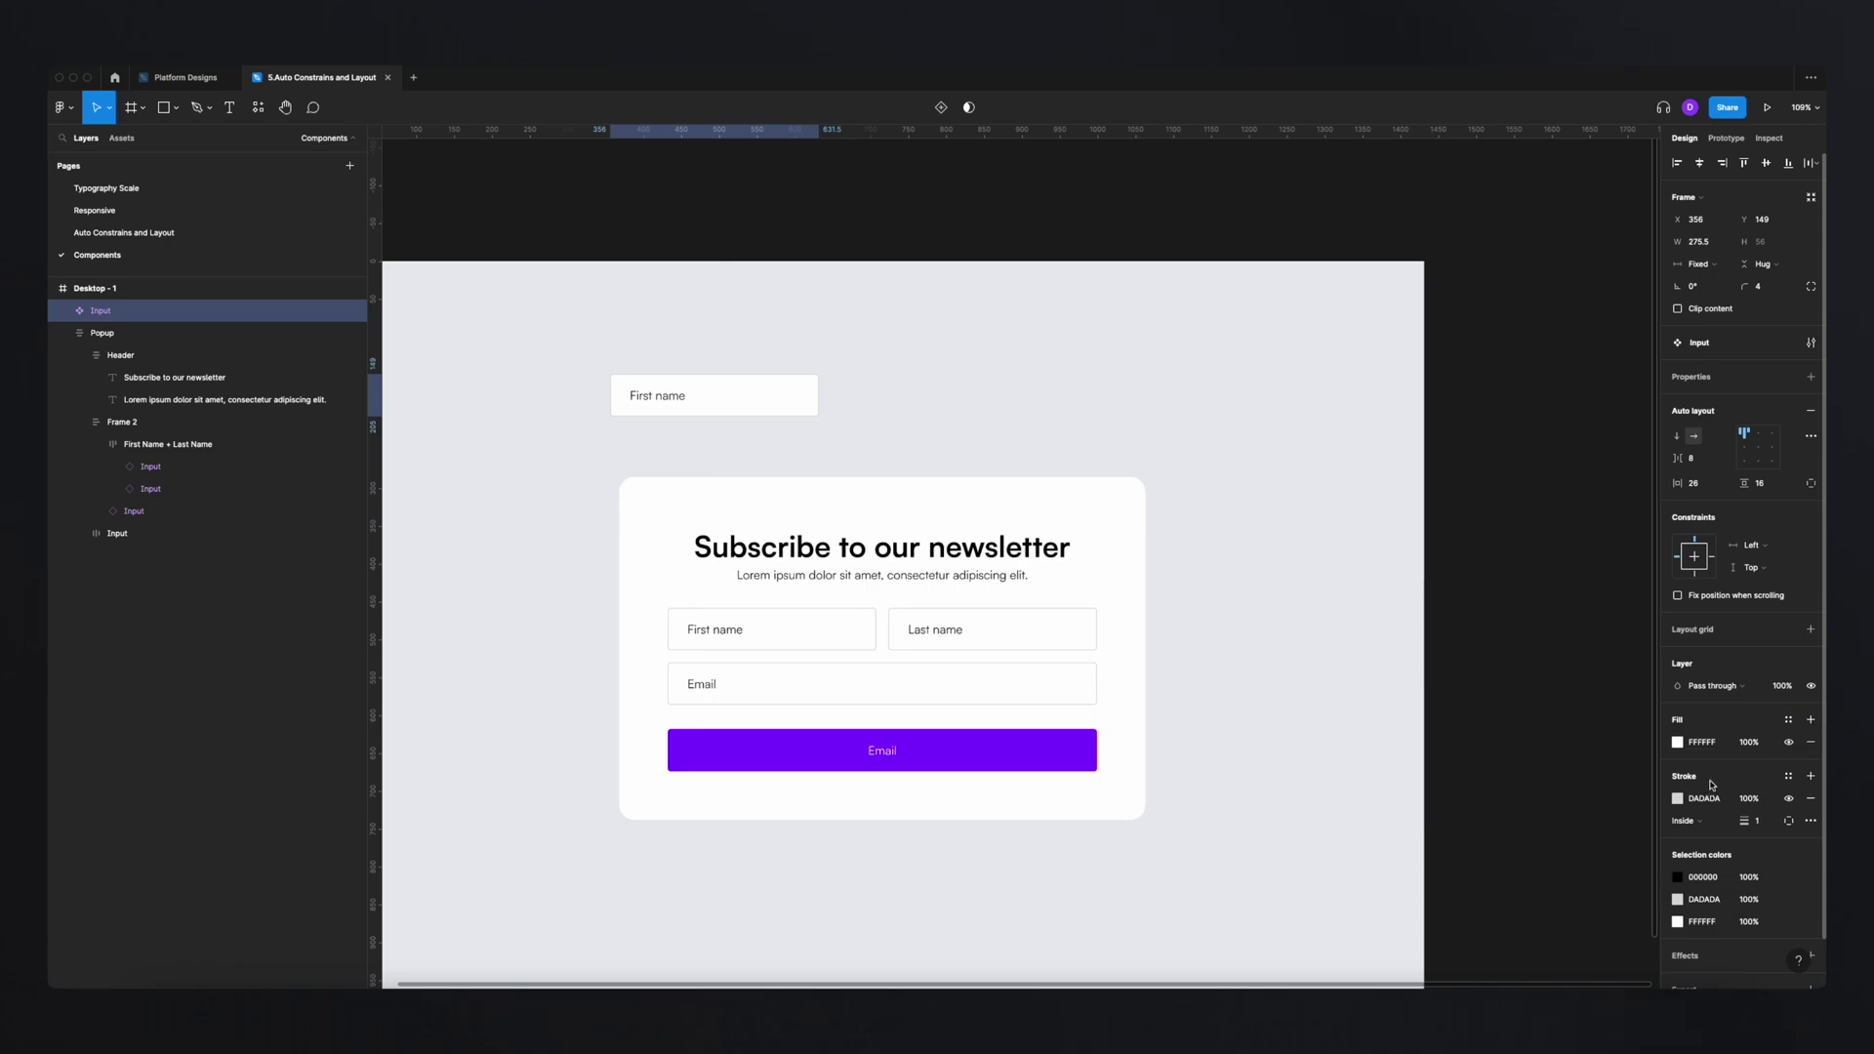
pyautogui.click(1678, 798)
pyautogui.click(1514, 834)
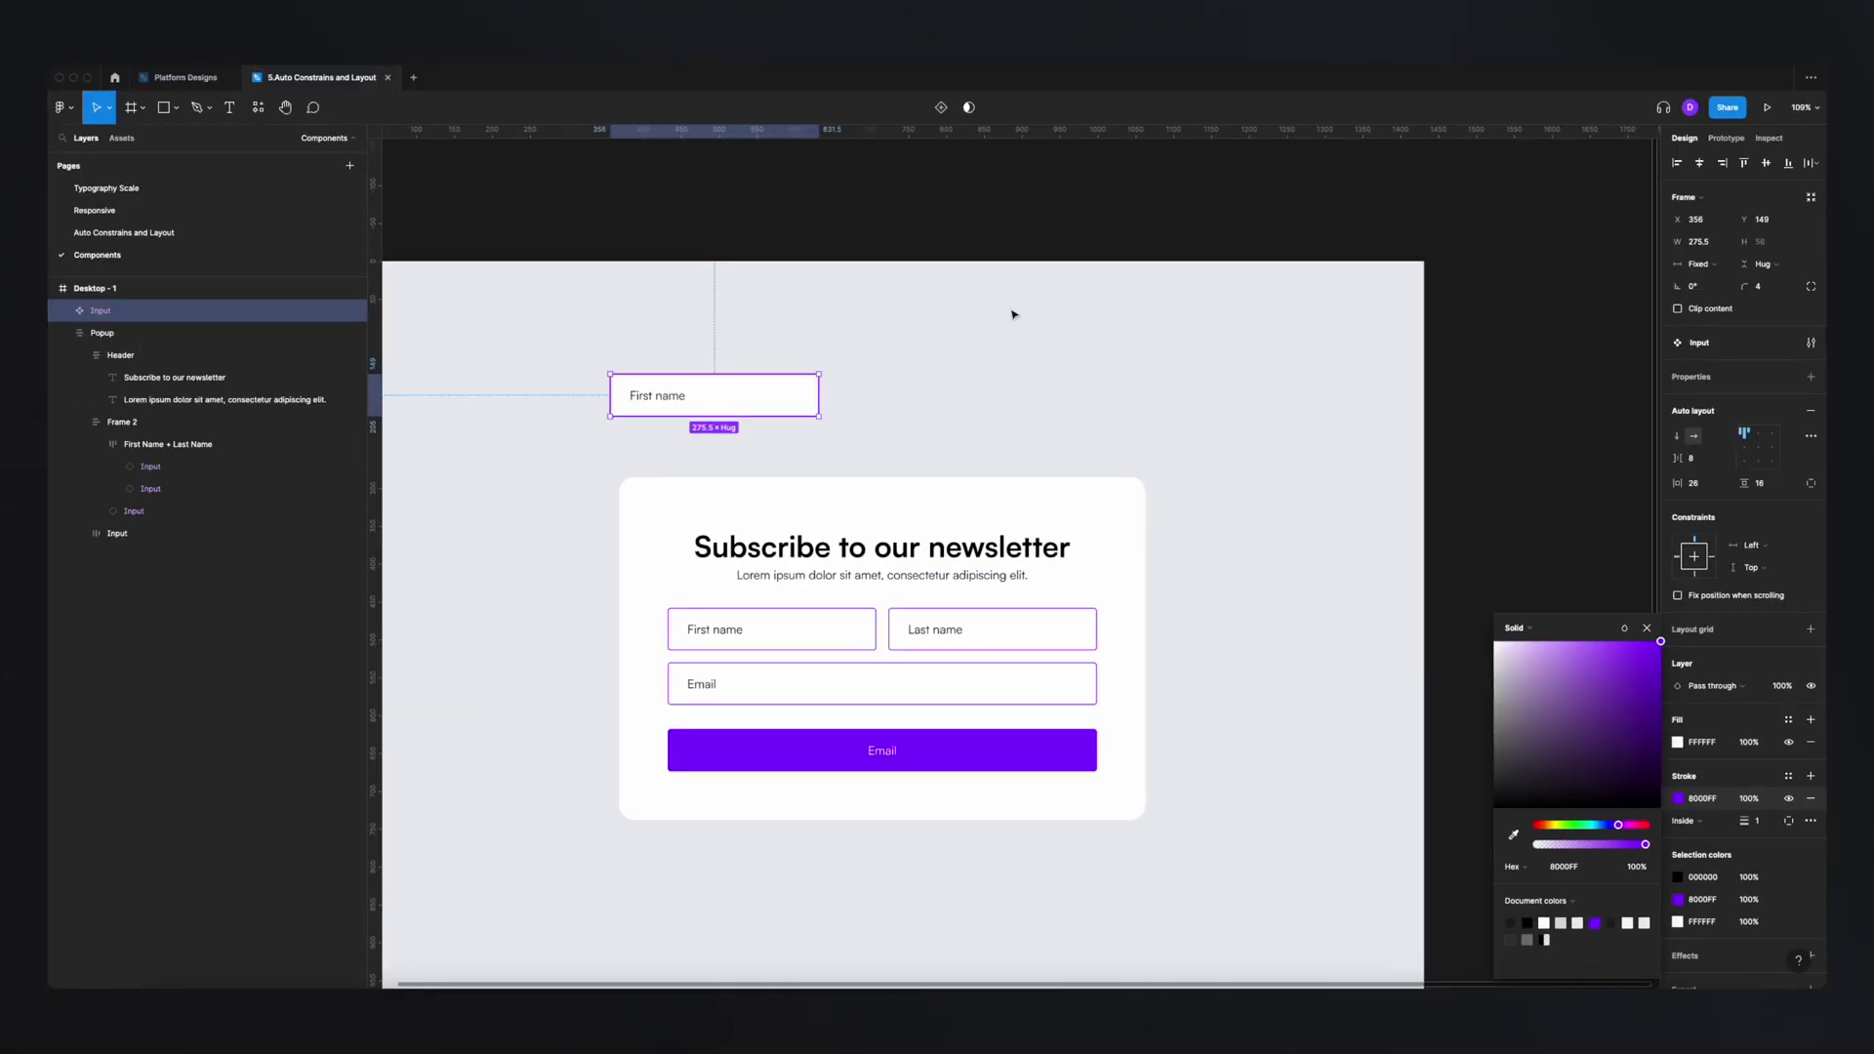
pyautogui.click(148, 553)
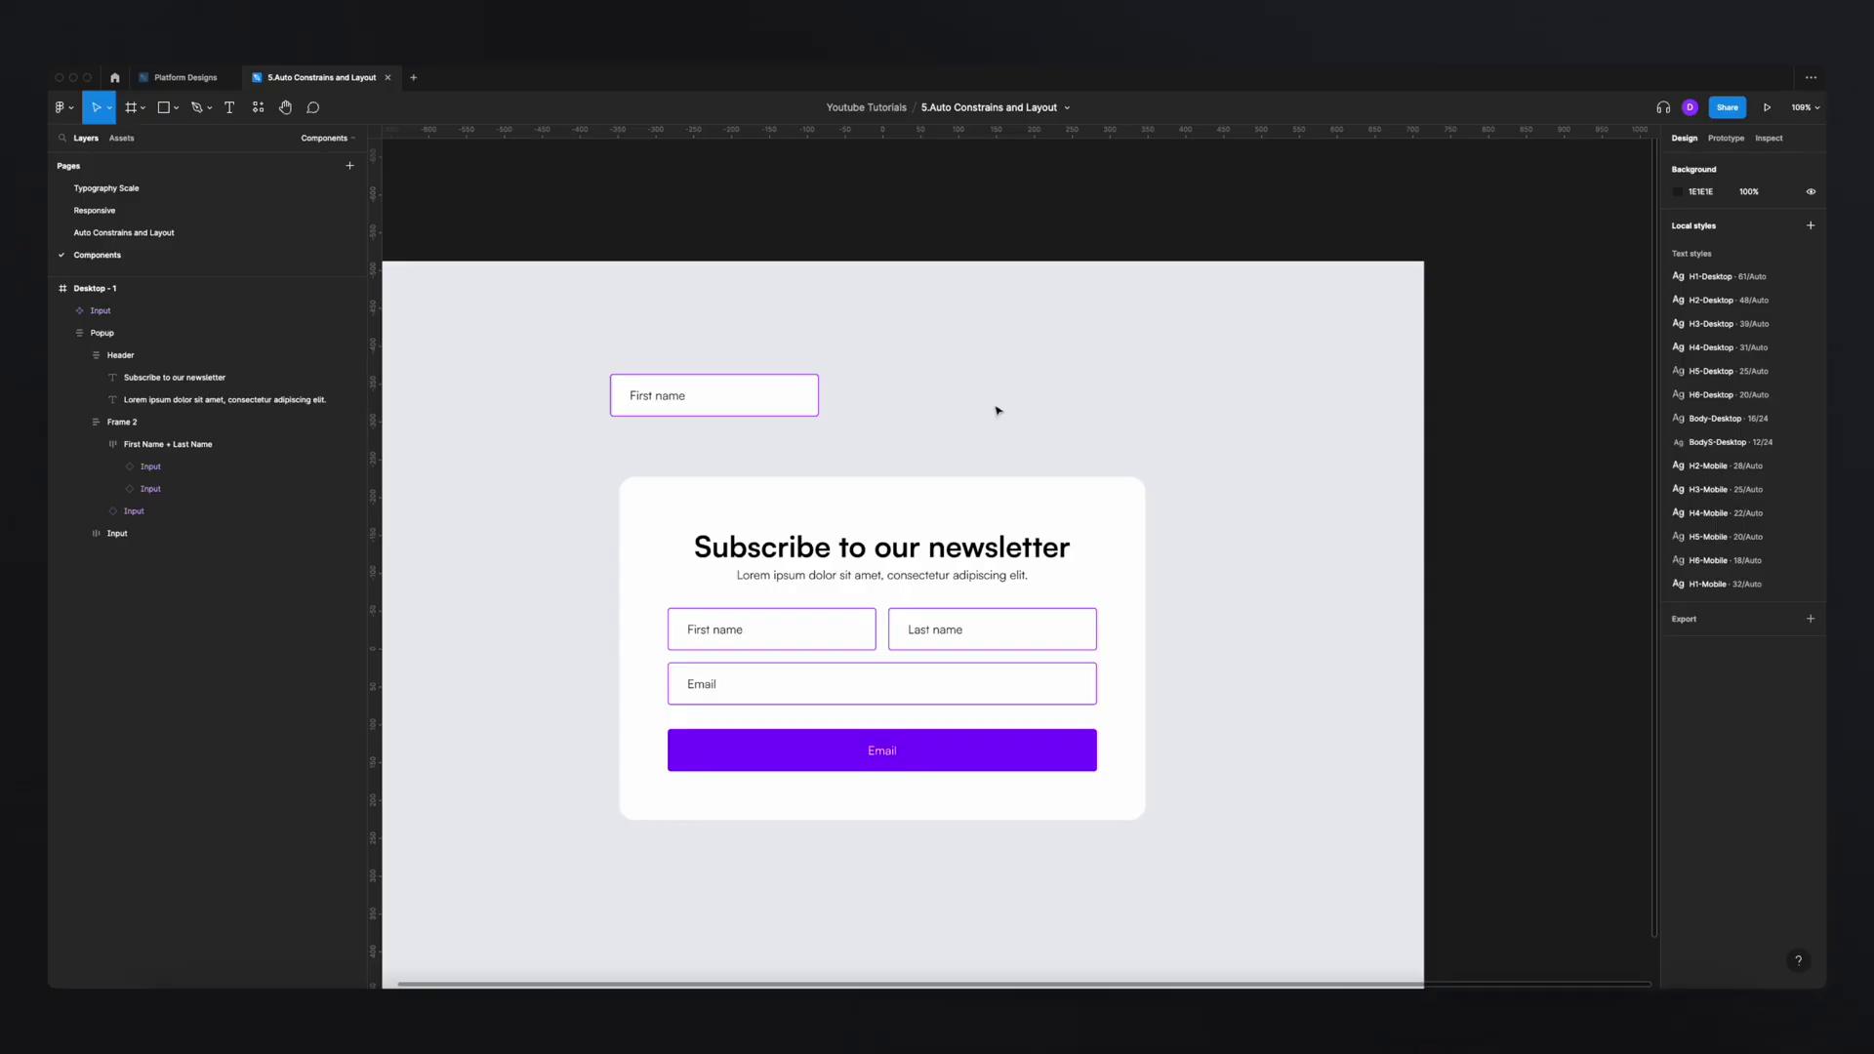
# Override the form's First name instance stroke to green 24FF00.
pyautogui.click(853, 628)
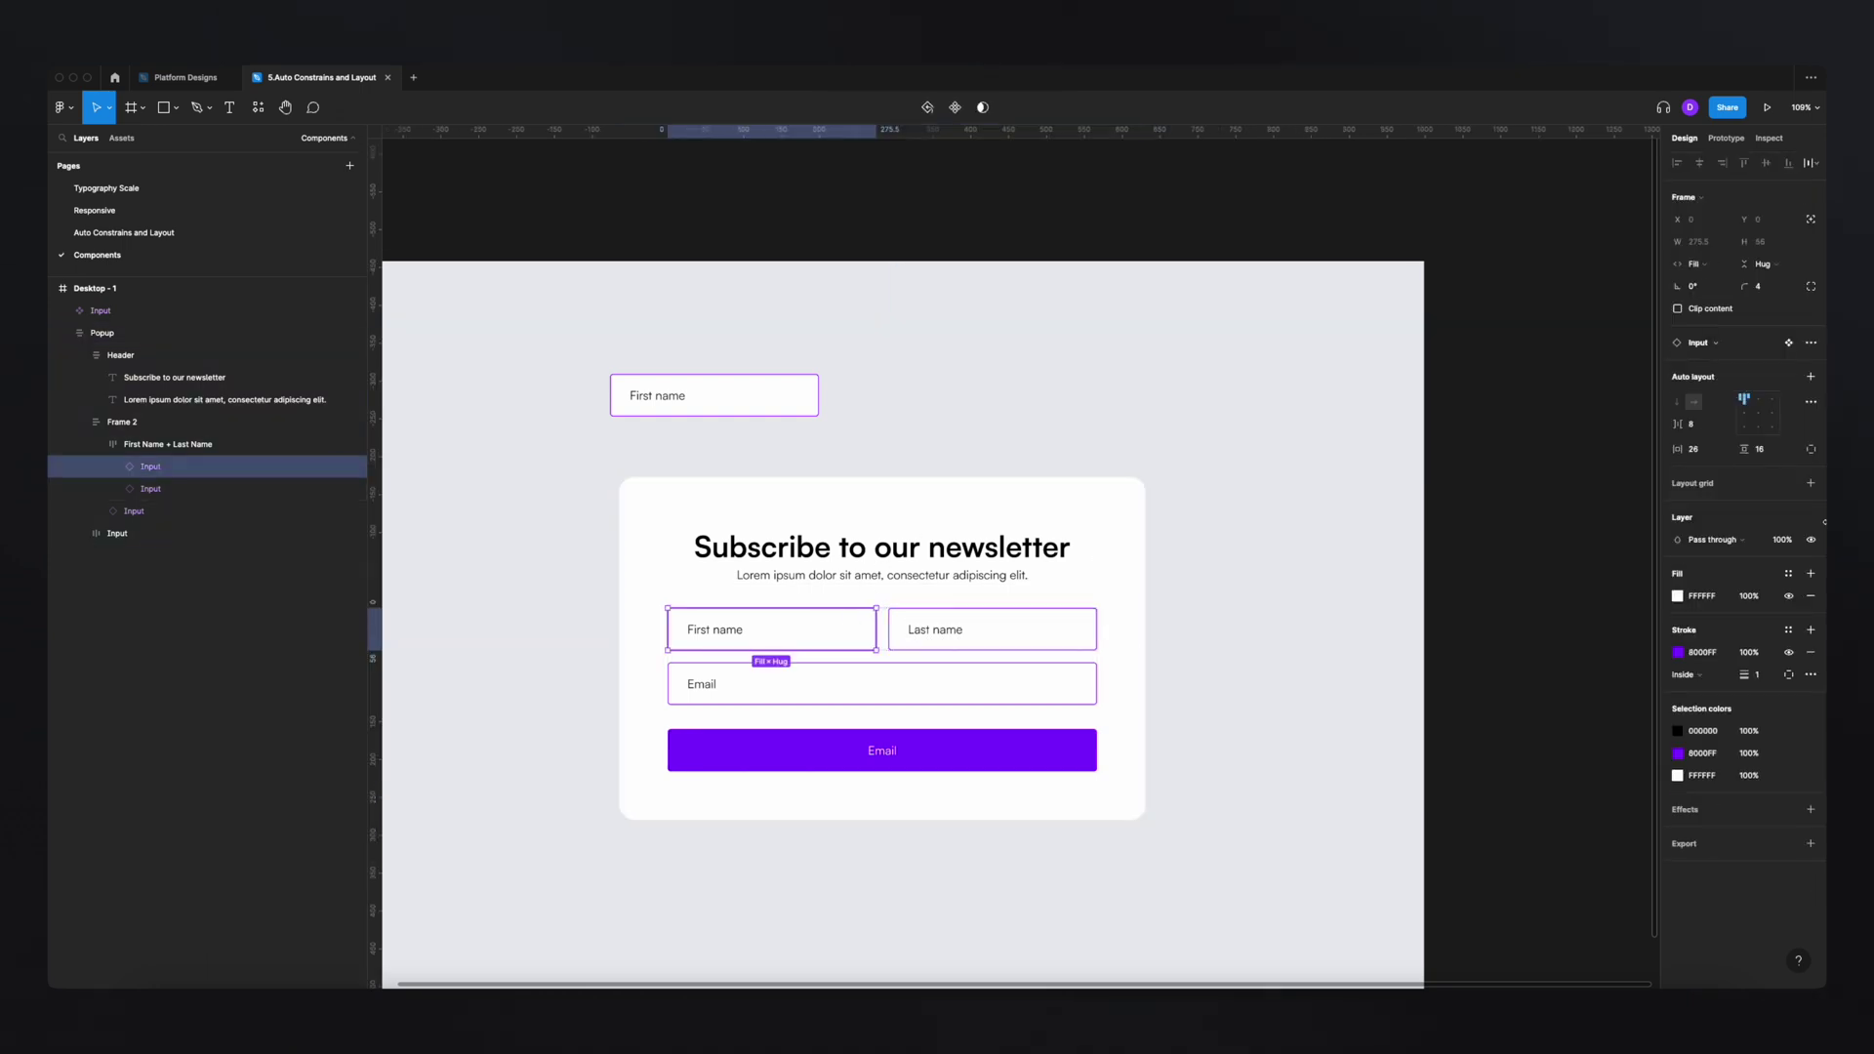
pyautogui.click(1681, 653)
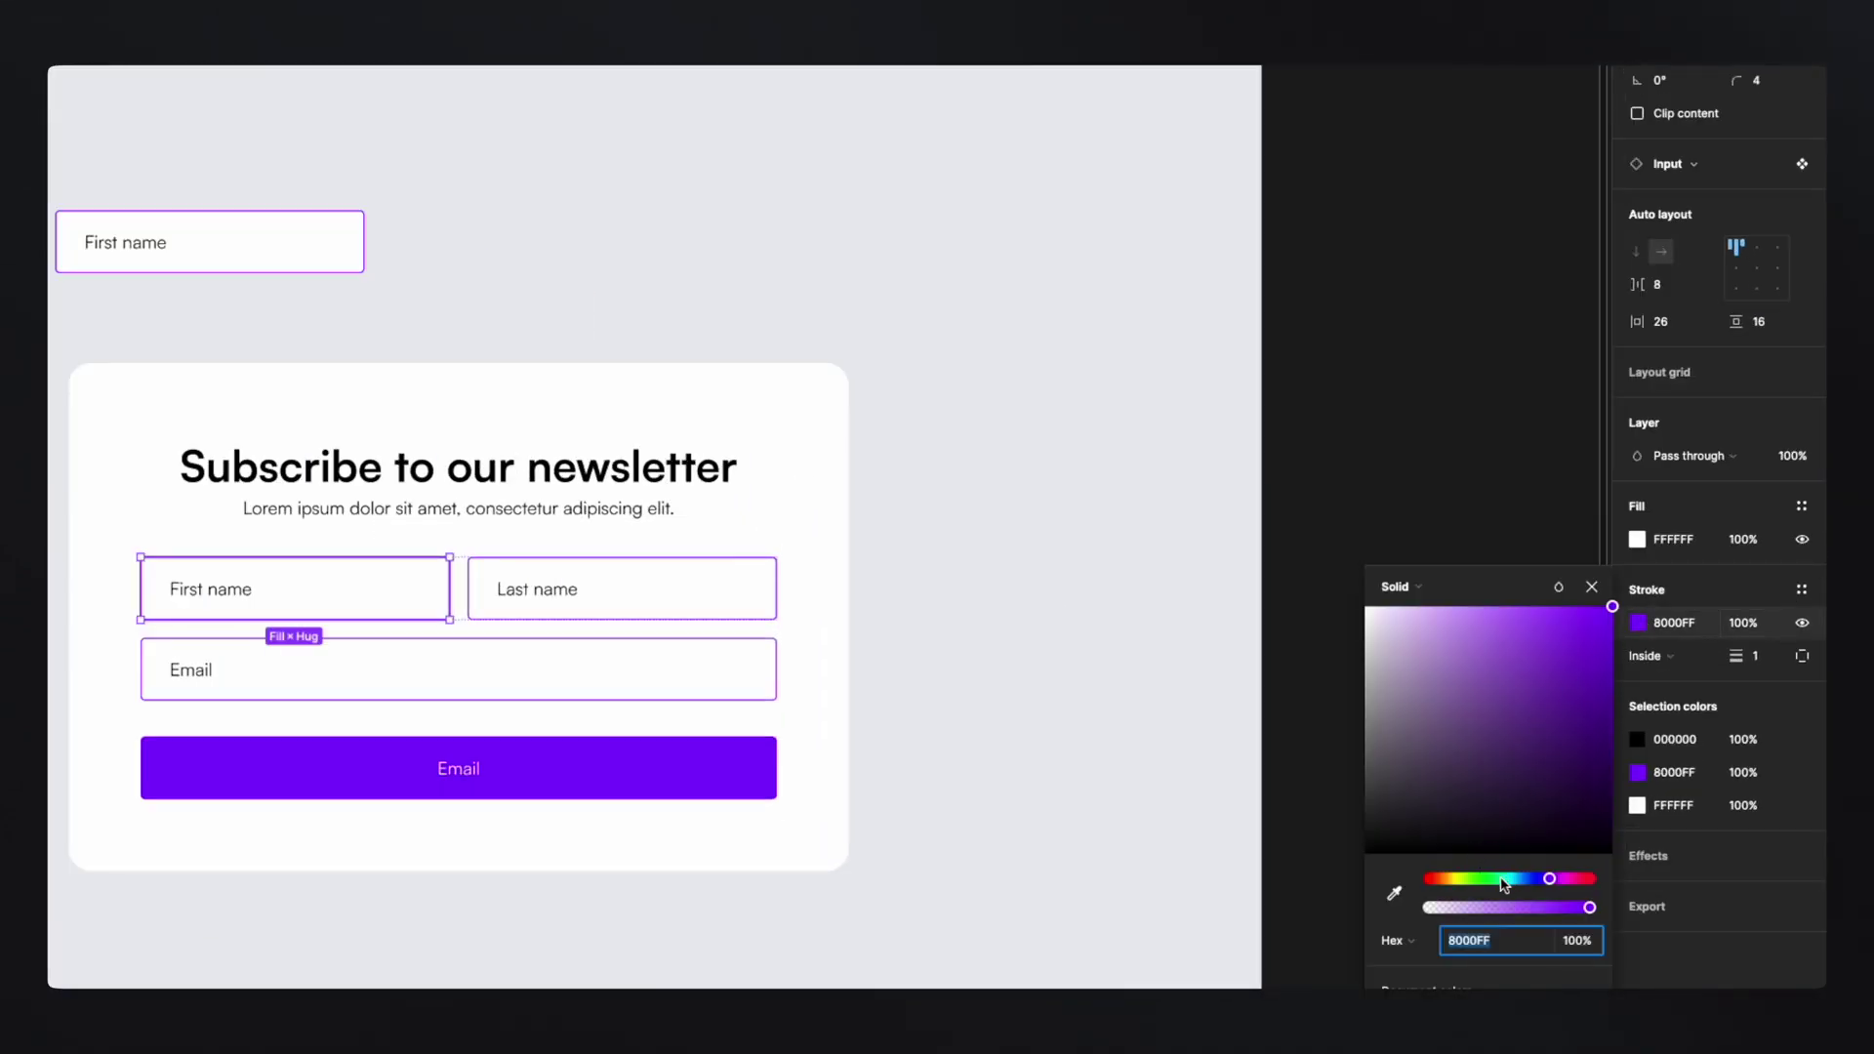
pyautogui.moveTo(1500, 885); pyautogui.dragTo(1483, 881)
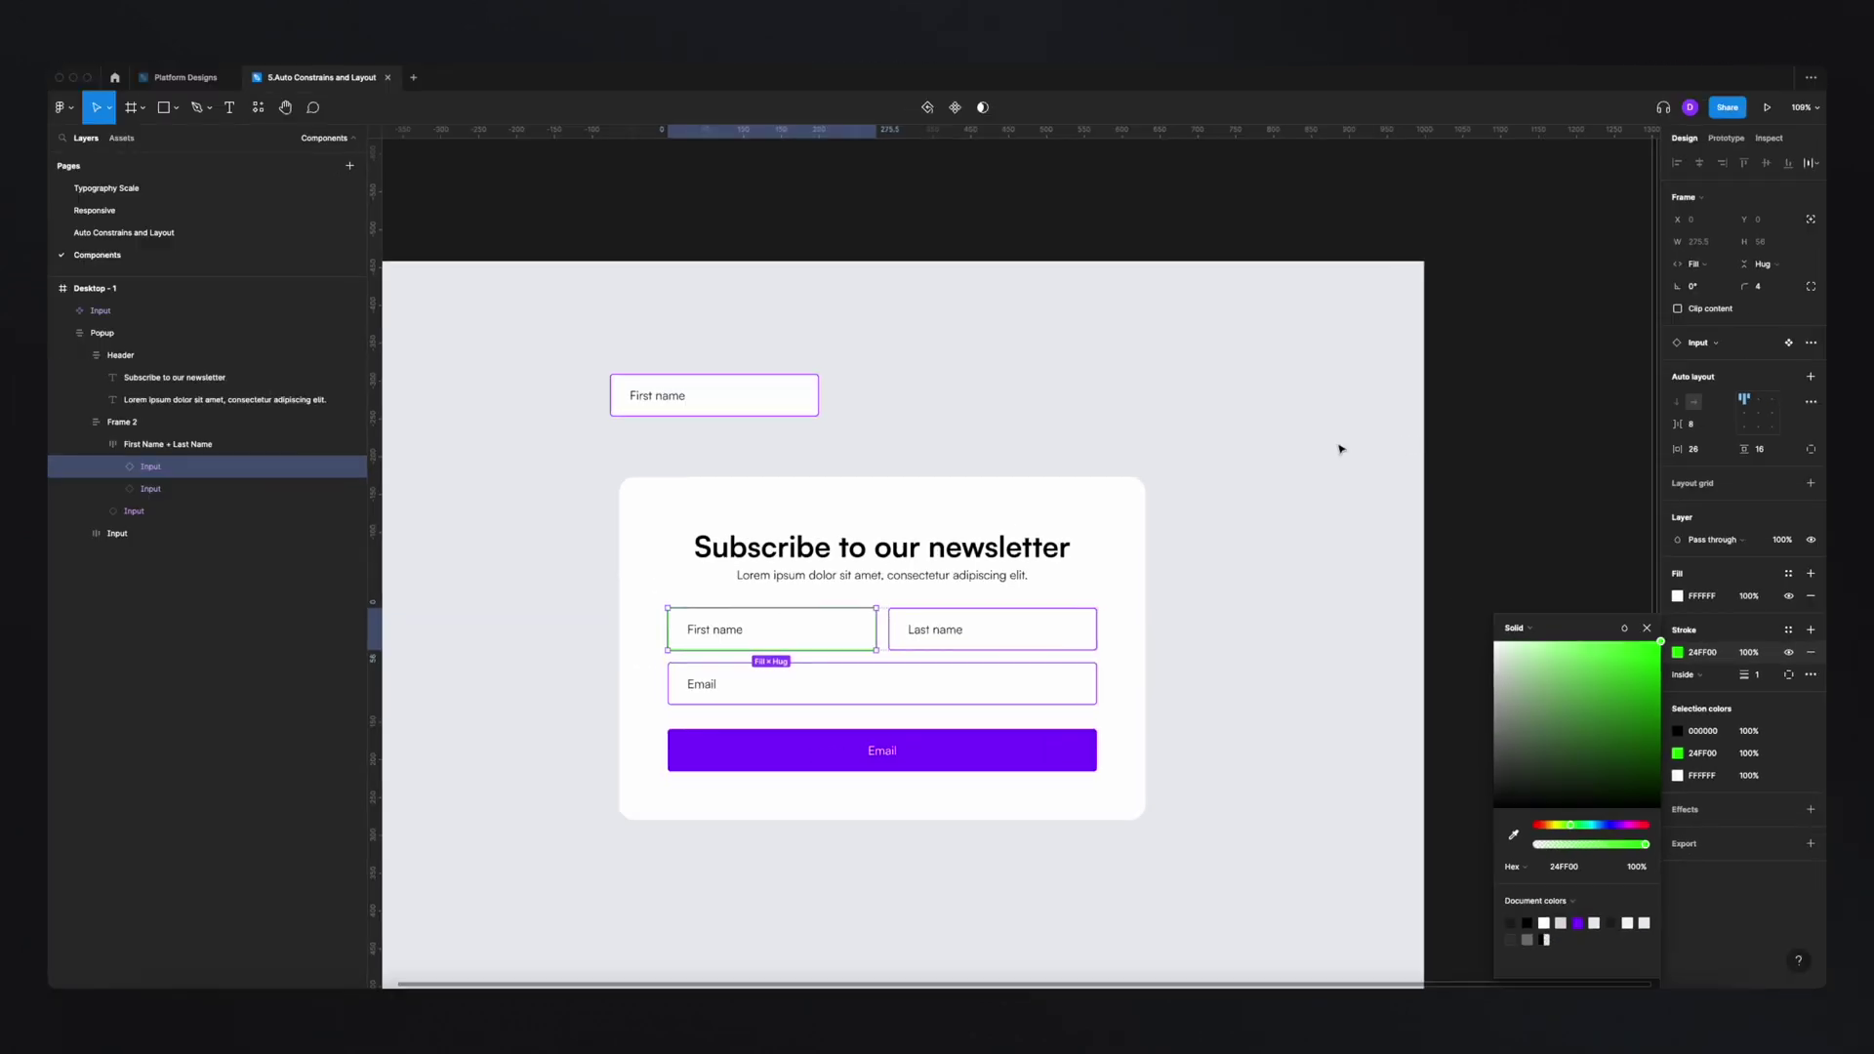
pyautogui.click(432, 466)
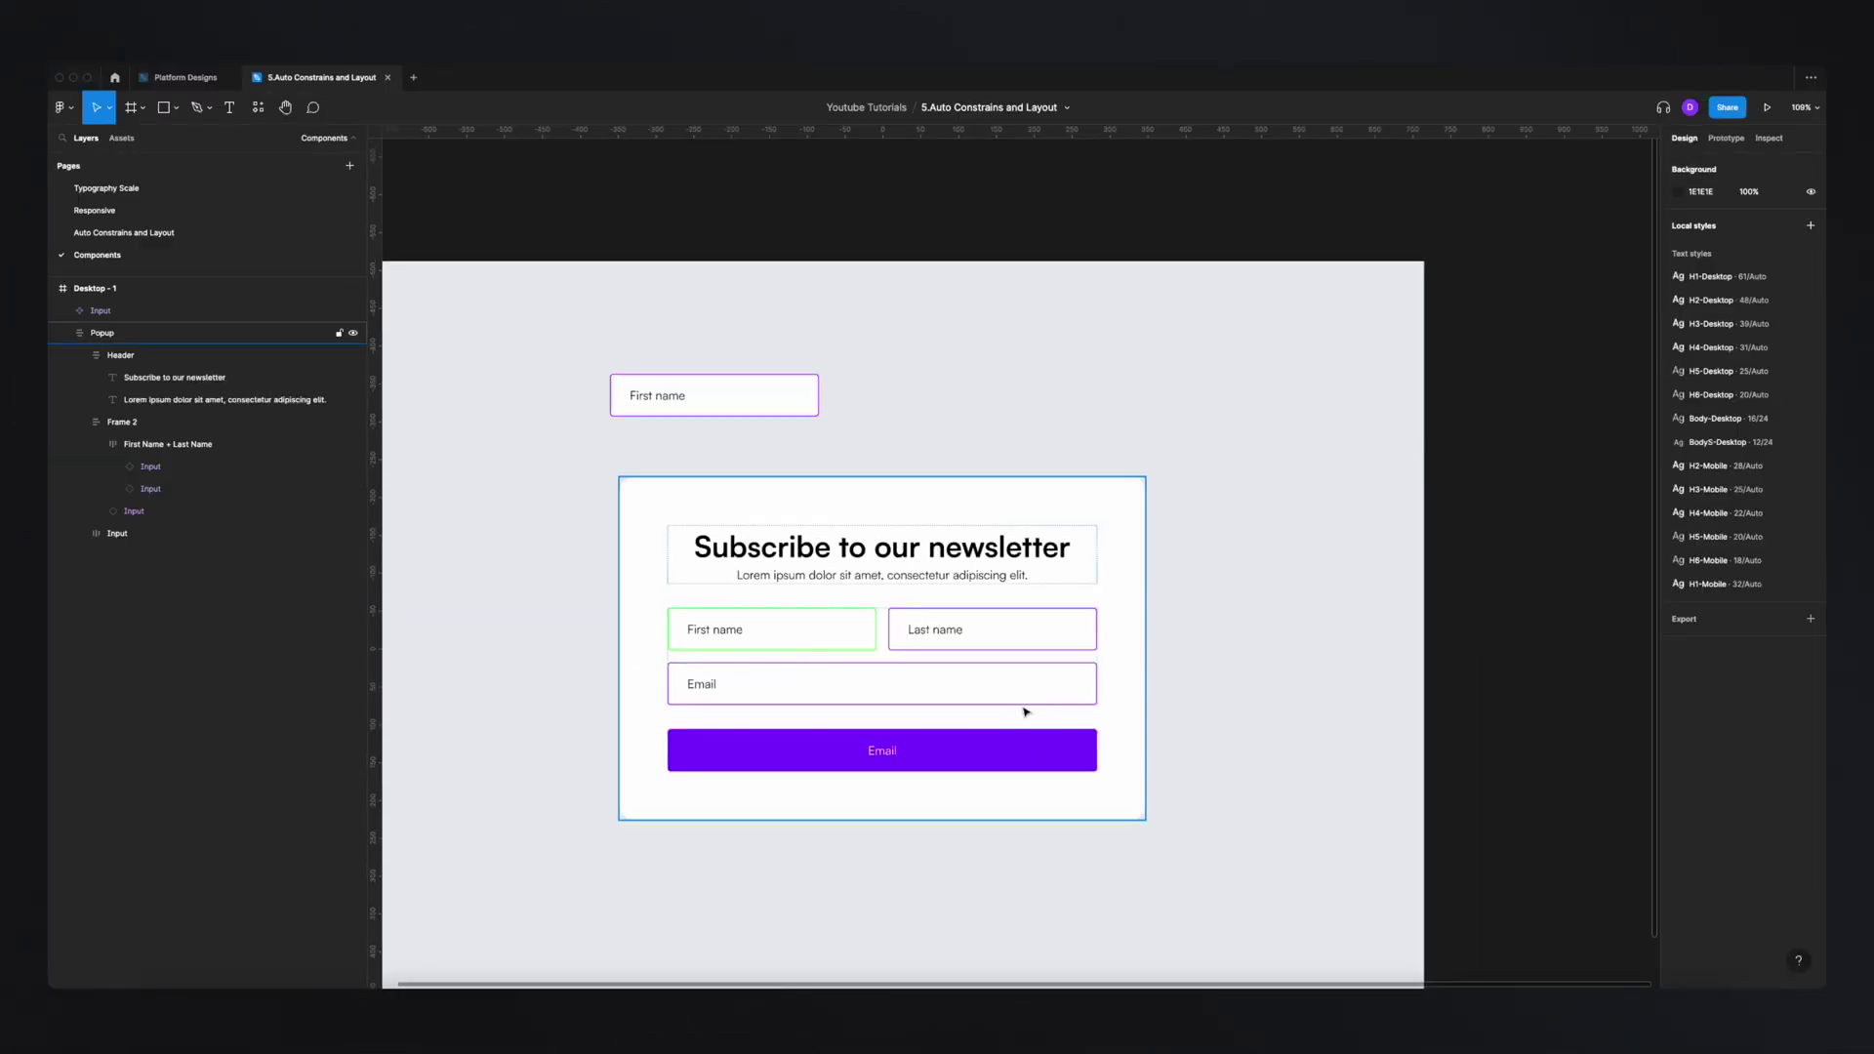
pyautogui.click(810, 412)
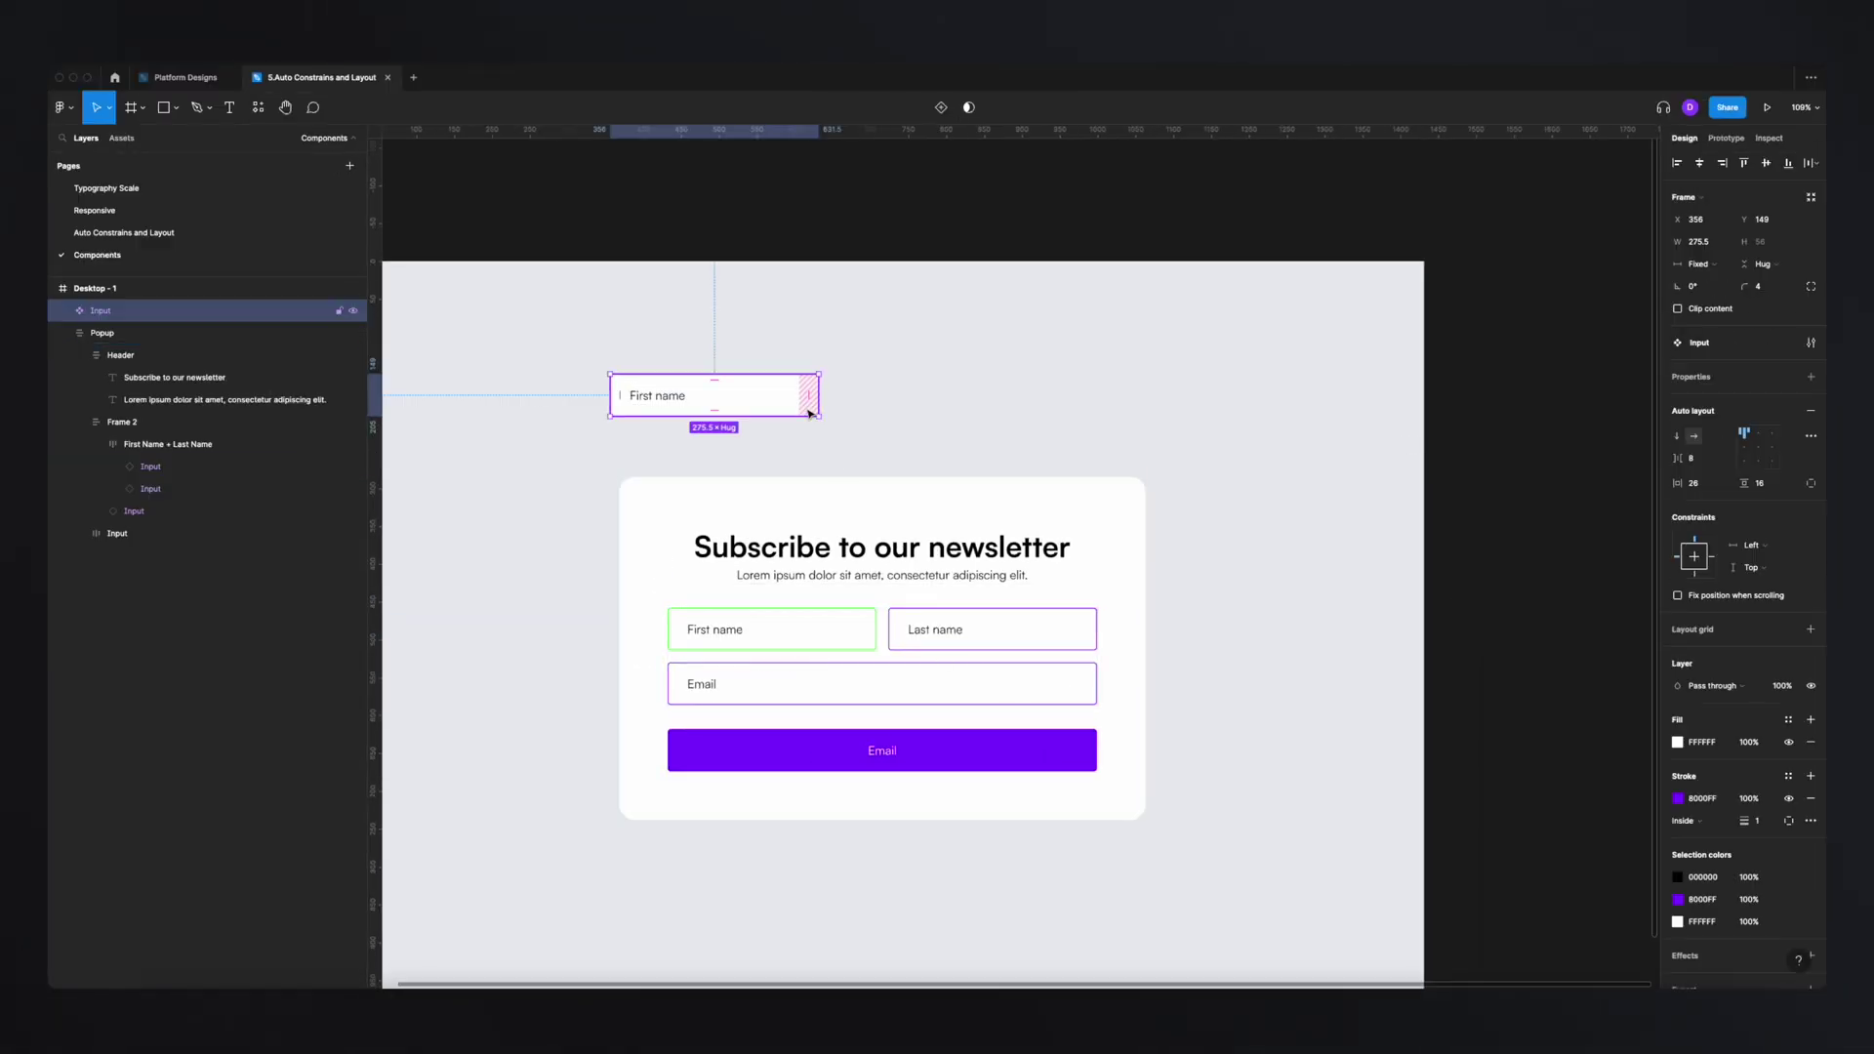